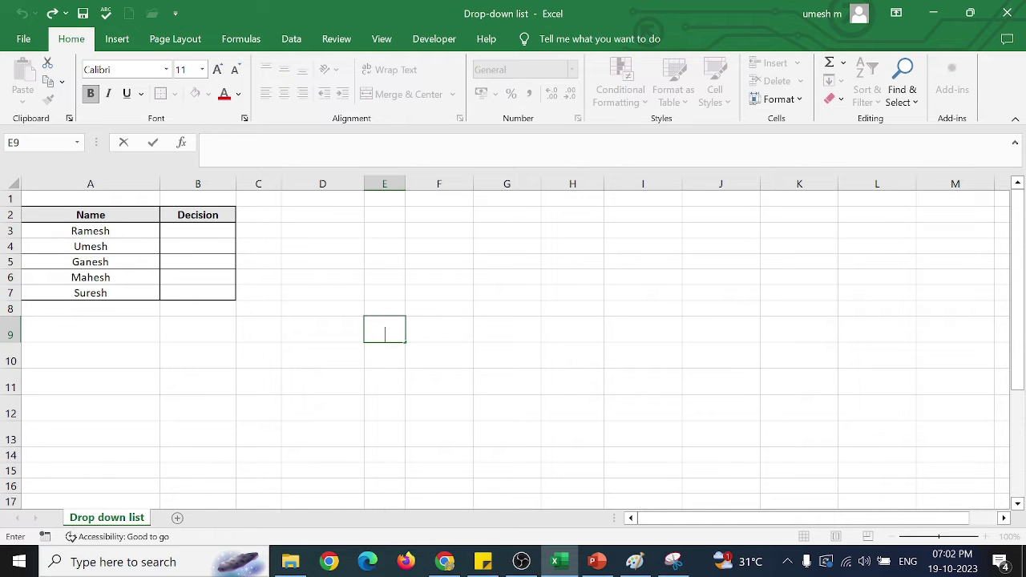
- Type trial decisions yes, no and may be into B3:B5
left_click(221, 235)
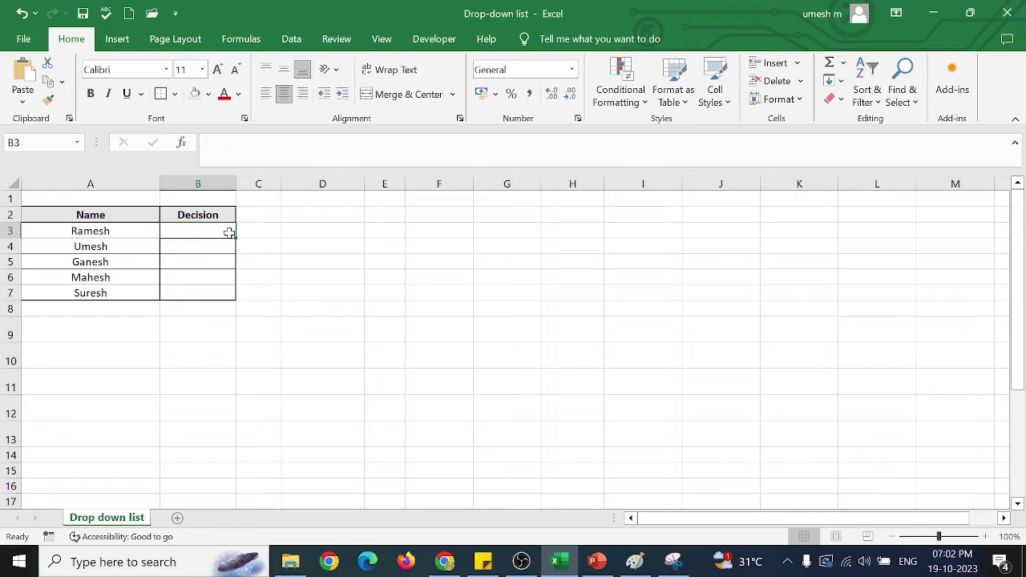
left_click_drag(96, 231, 105, 295)
left_click(105, 310)
left_click(178, 235)
type("yes")
key("Return")
type("no")
key("Return")
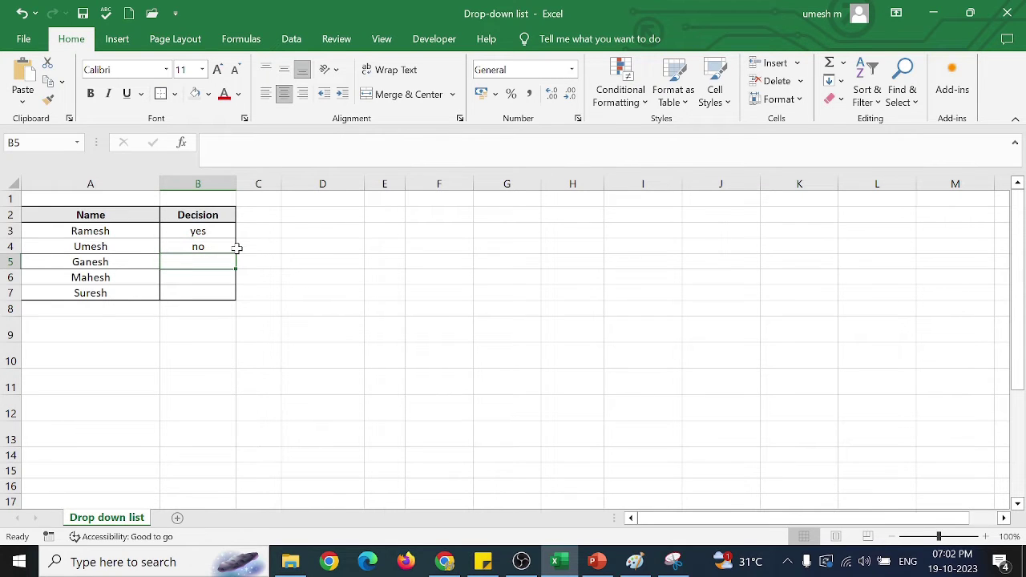
type("may be")
key("Return")
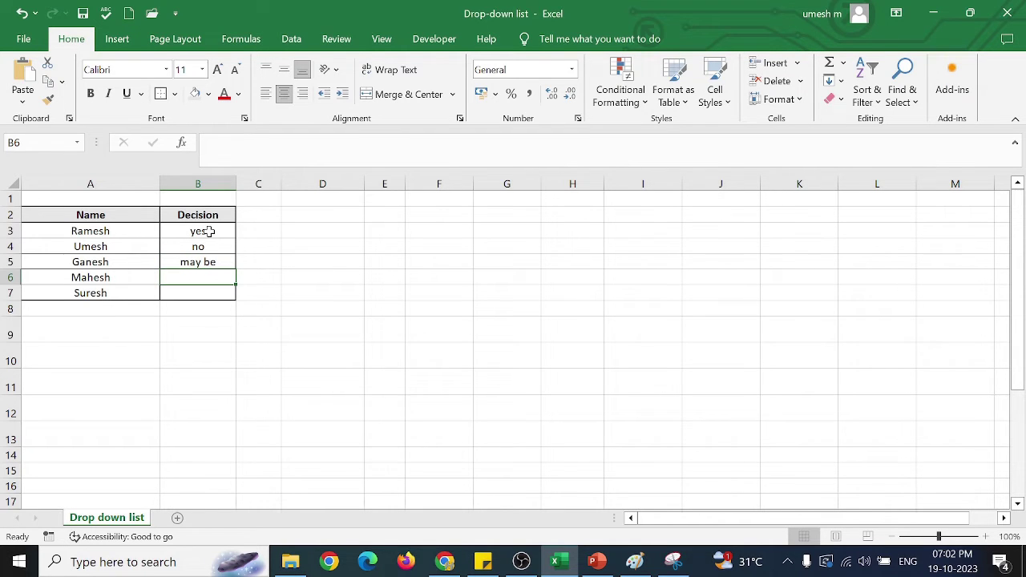
- Type yes and no into B6:B7, then undo all the typed decisions
left_click(214, 291)
left_click(211, 278)
type("yes")
key("Return")
type("no")
key("Return")
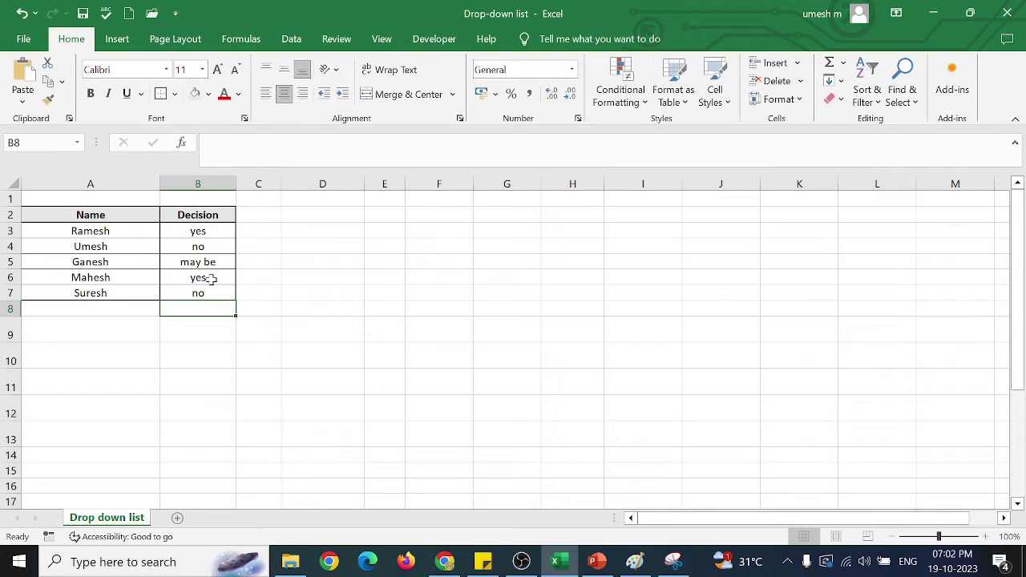
key("ctrl+z")
key("ctrl+z")
key("ctrl+z")
key("ctrl+z")
key("ctrl+z")
key("ctrl+z")
left_click(293, 280)
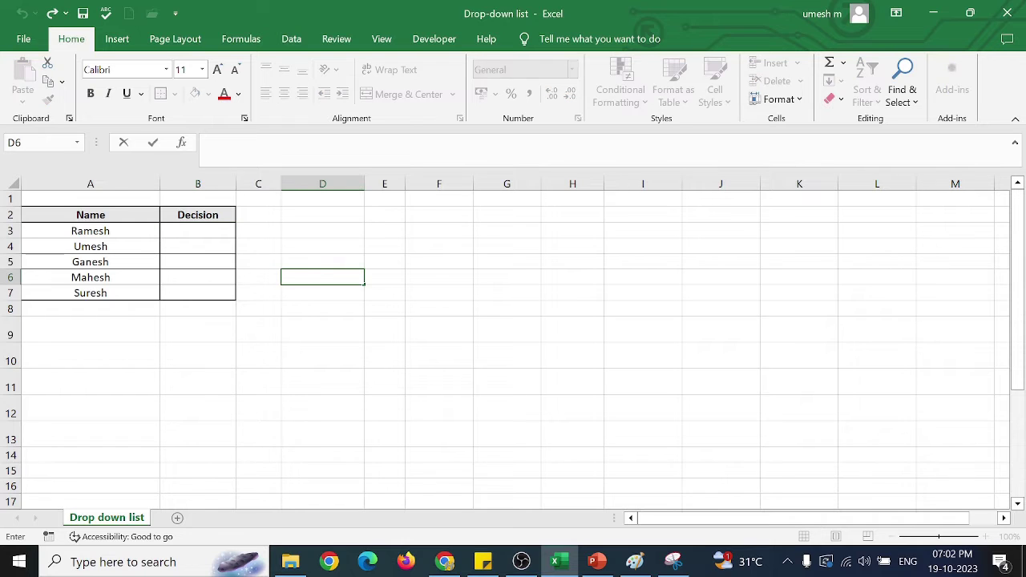
- Select the Decision cells B3:B7
left_click(216, 230)
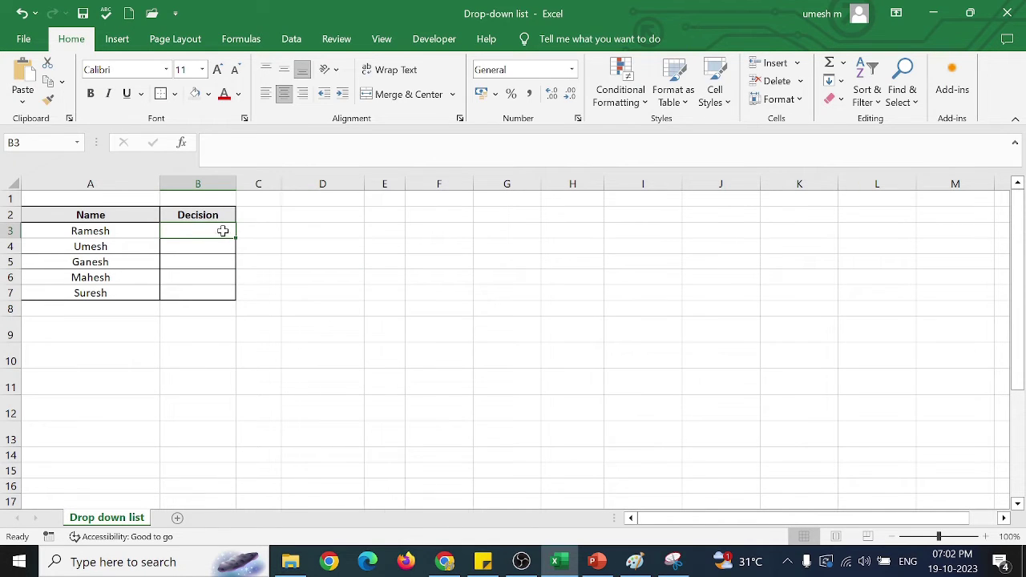
left_click_drag(220, 233, 222, 289)
left_click(222, 289)
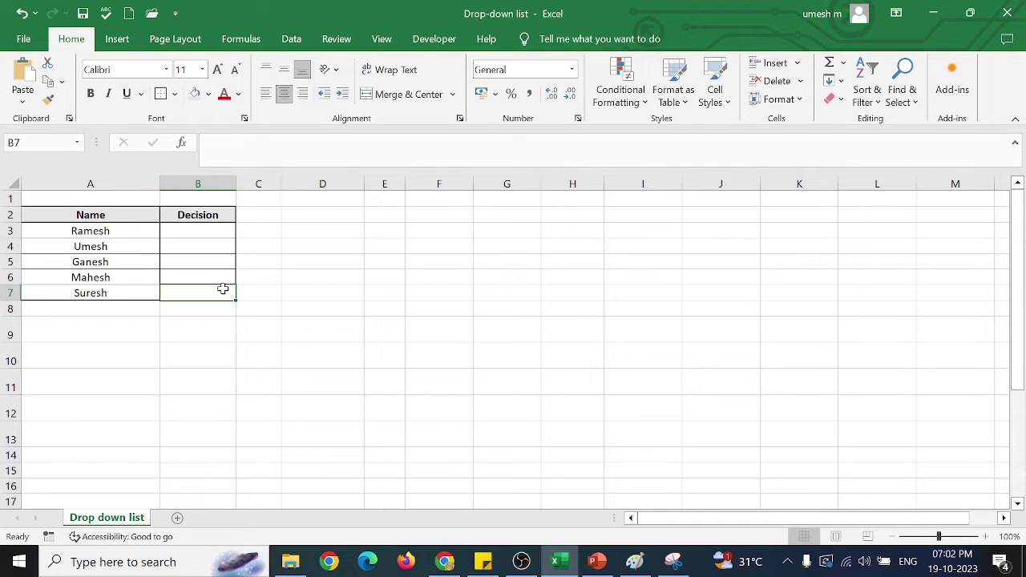
left_click(211, 228)
left_click_drag(212, 234, 215, 286)
left_click(216, 288)
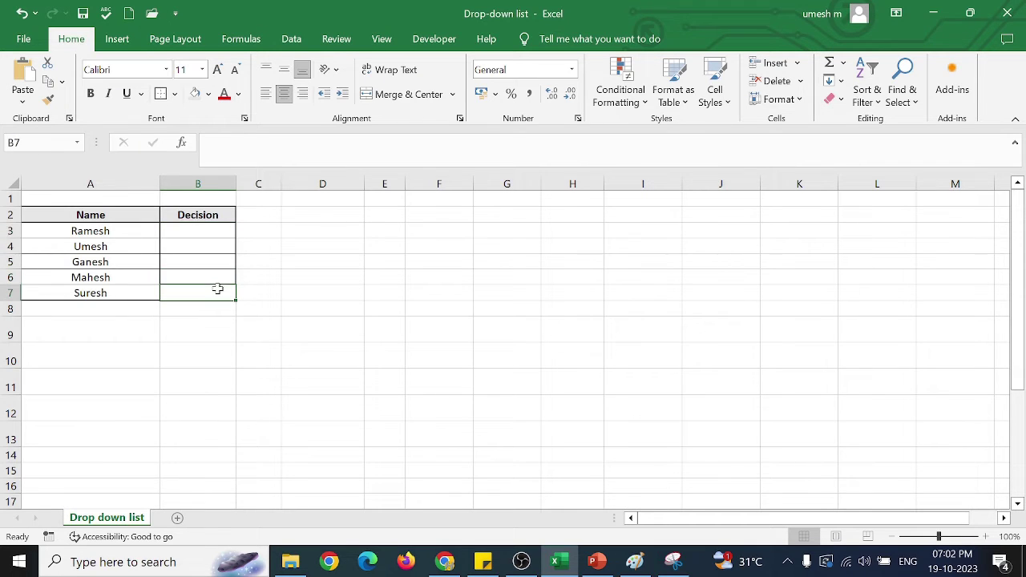
left_click(214, 232)
key("shift+Down")
key("shift+Down")
key("shift+Down")
key("shift+Down")
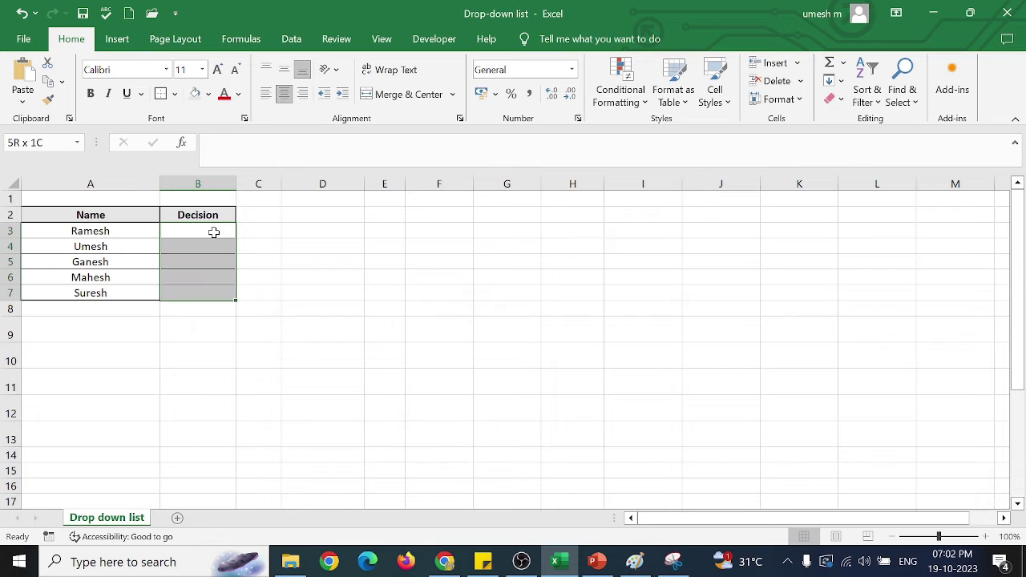
- Add list data validation to B3:B7 with source 'Yes, No, May Be'
left_click(291, 40)
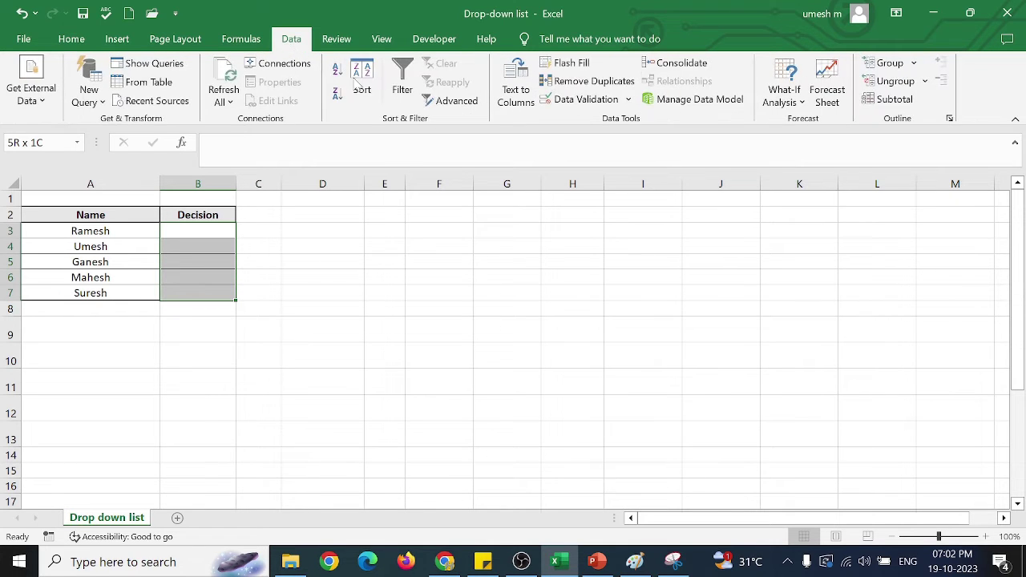
left_click(583, 99)
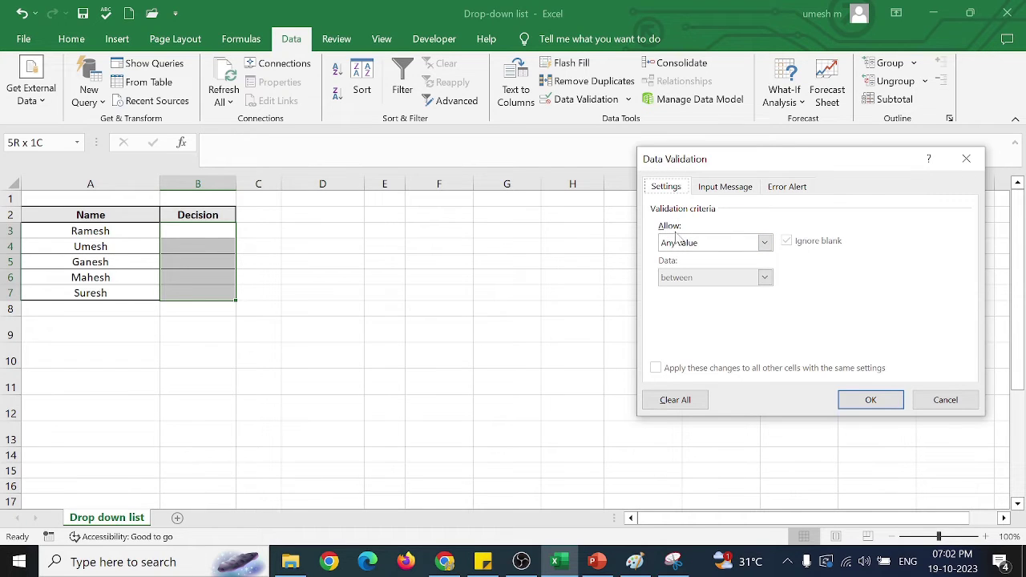
left_click(712, 245)
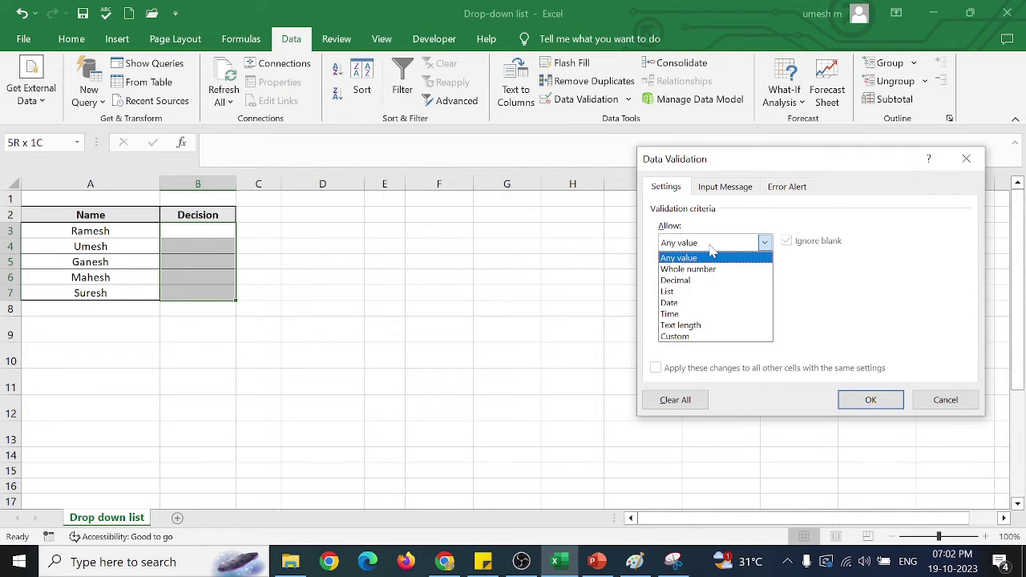
left_click(696, 291)
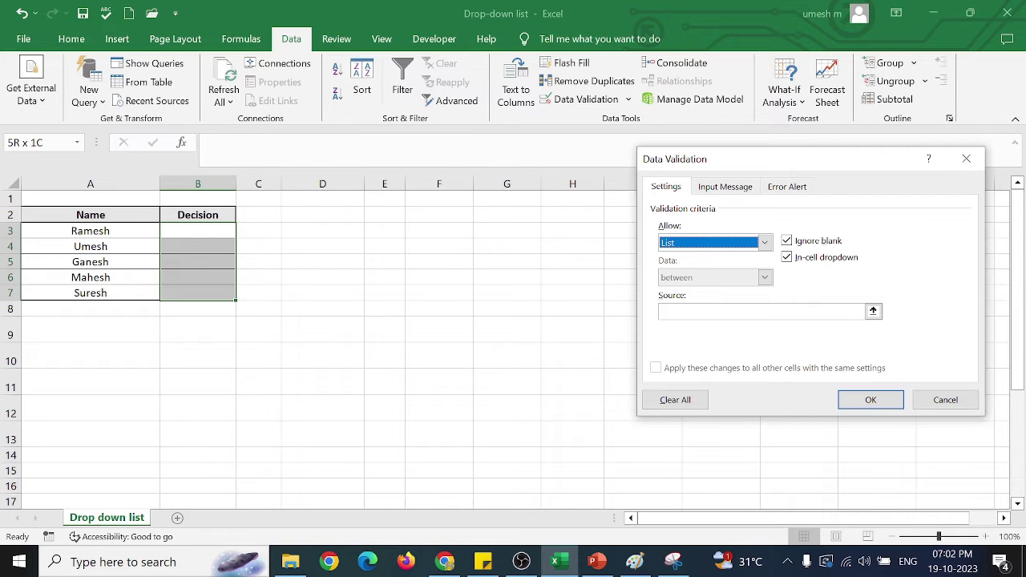
left_click(697, 311)
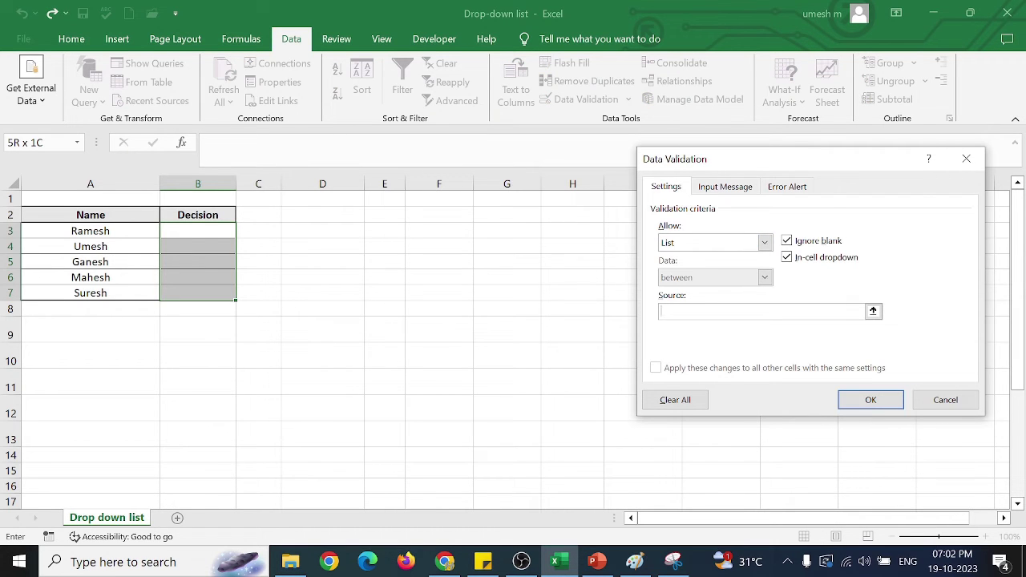
type("Yes, No, May Be")
left_click(873, 400)
- Pick Yes for B3 and B4 from their drop-down lists
left_click(442, 322)
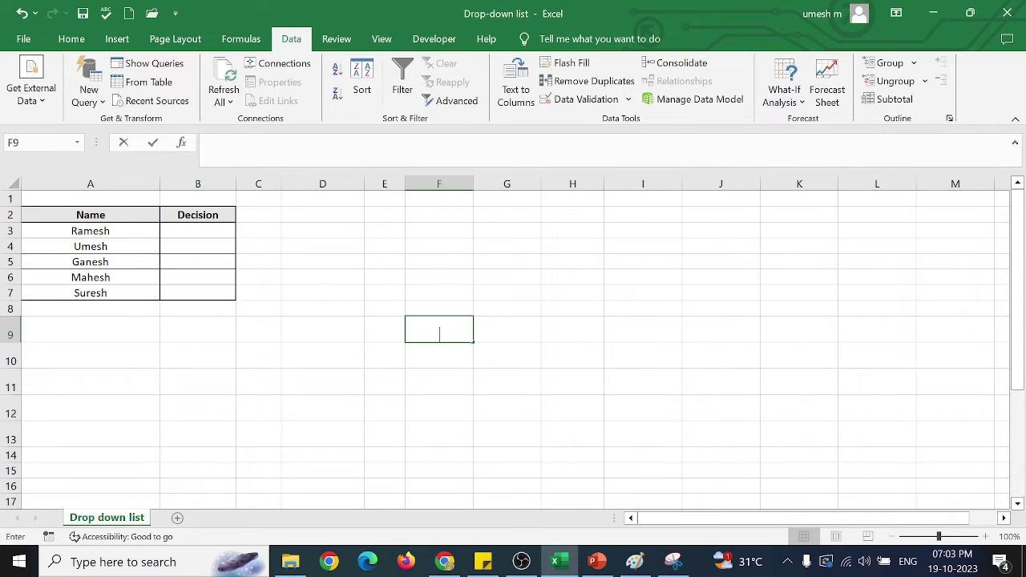
left_click(204, 231)
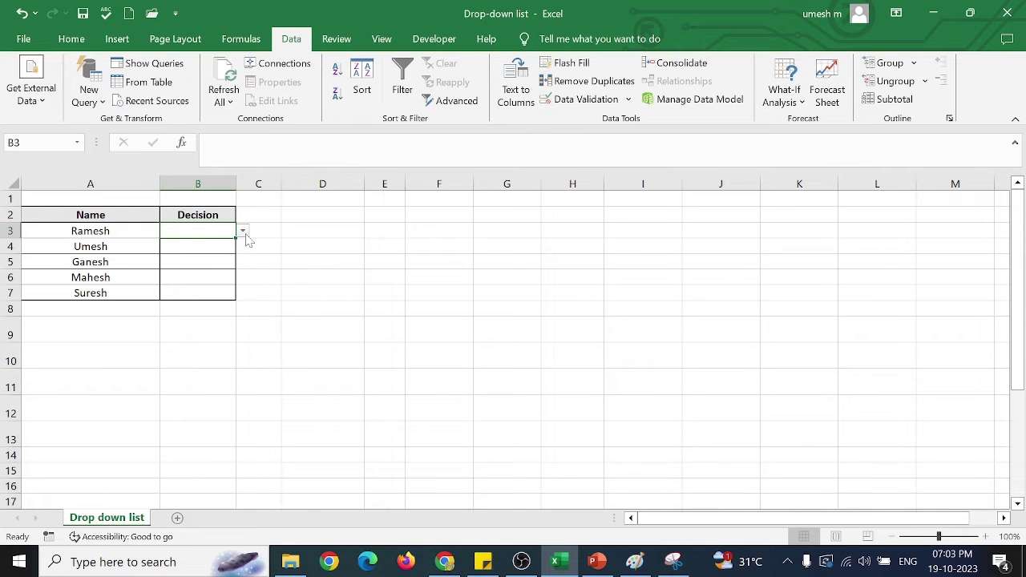
left_click(242, 232)
left_click(206, 244)
key("Return")
left_click(243, 247)
left_click(215, 284)
- Fill B6 with No and try B5 and B7 using their drop-downs, then reopen Data Validation
left_click(210, 274)
left_click(242, 277)
left_click(223, 298)
left_click(217, 263)
left_click(242, 262)
left_click(218, 286)
left_click(218, 294)
left_click(242, 294)
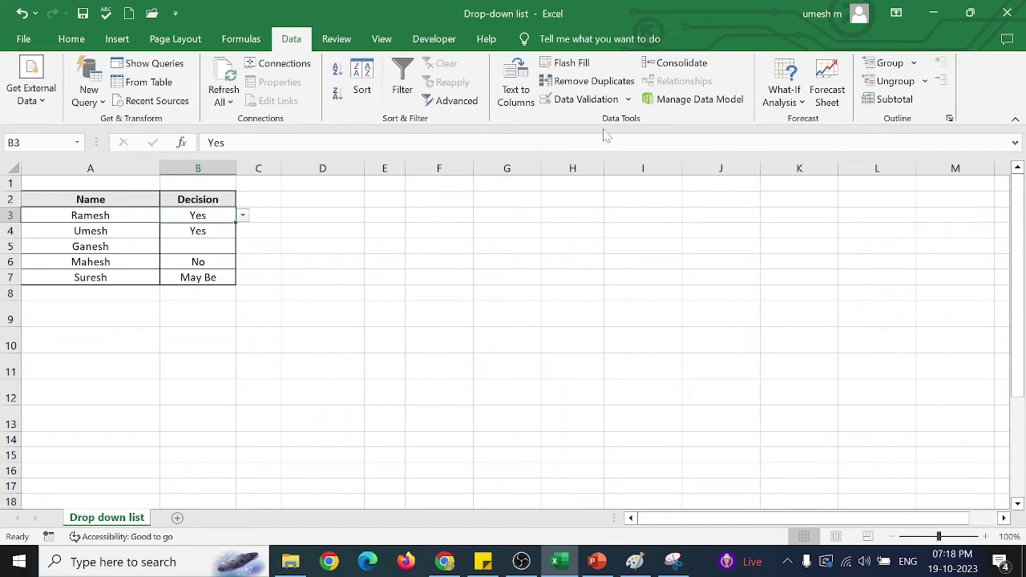
left_click(585, 98)
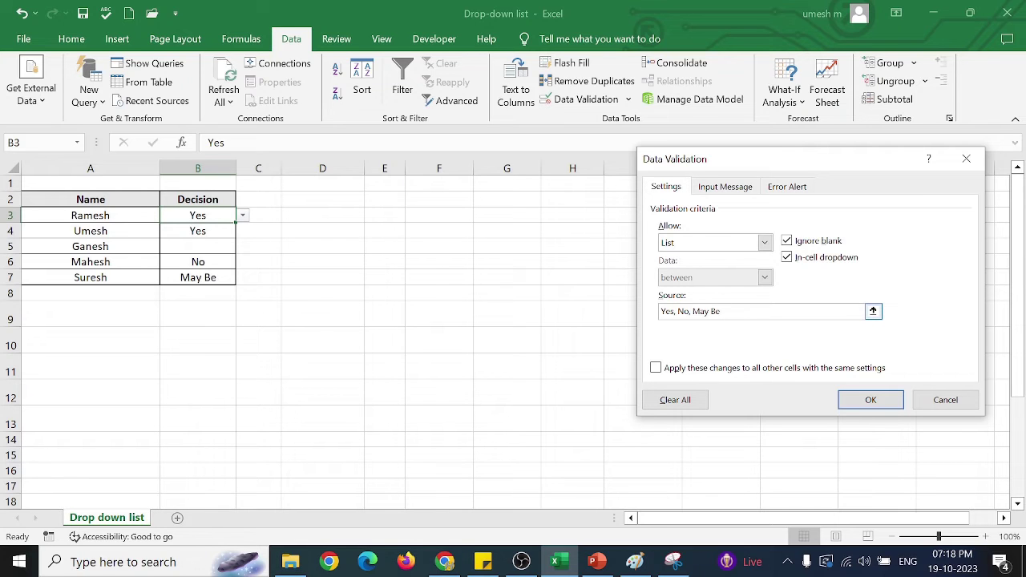
- Review the 'Yes, No, May Be' source text and cancel Data Validation without changes
left_click_drag(725, 311, 659, 314)
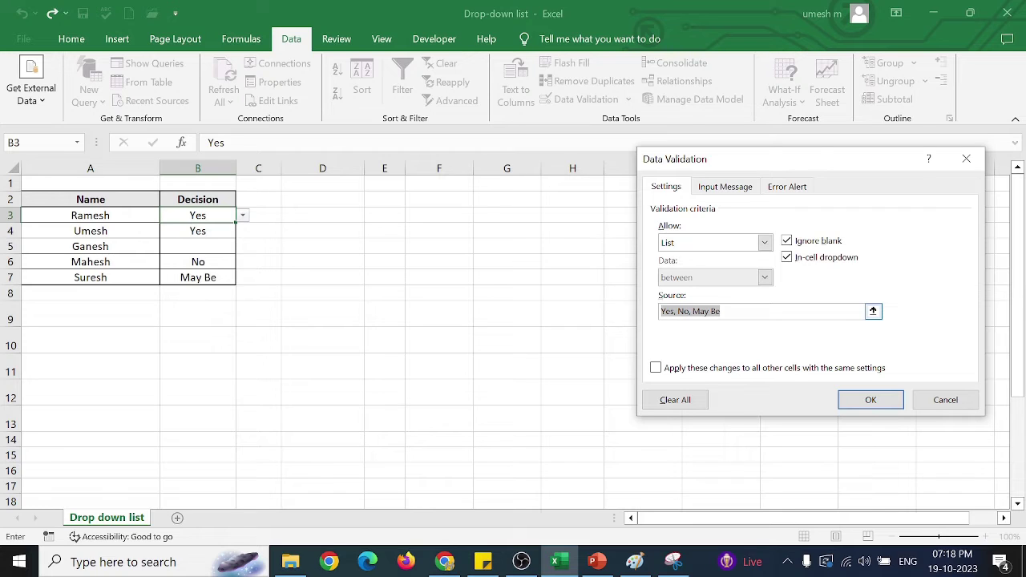
left_click(721, 311)
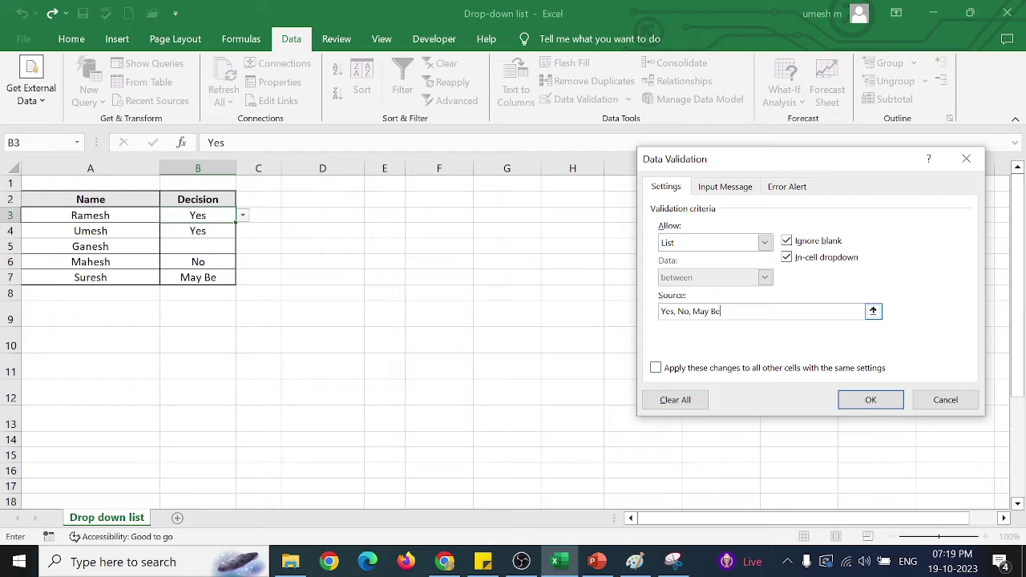
left_click(944, 399)
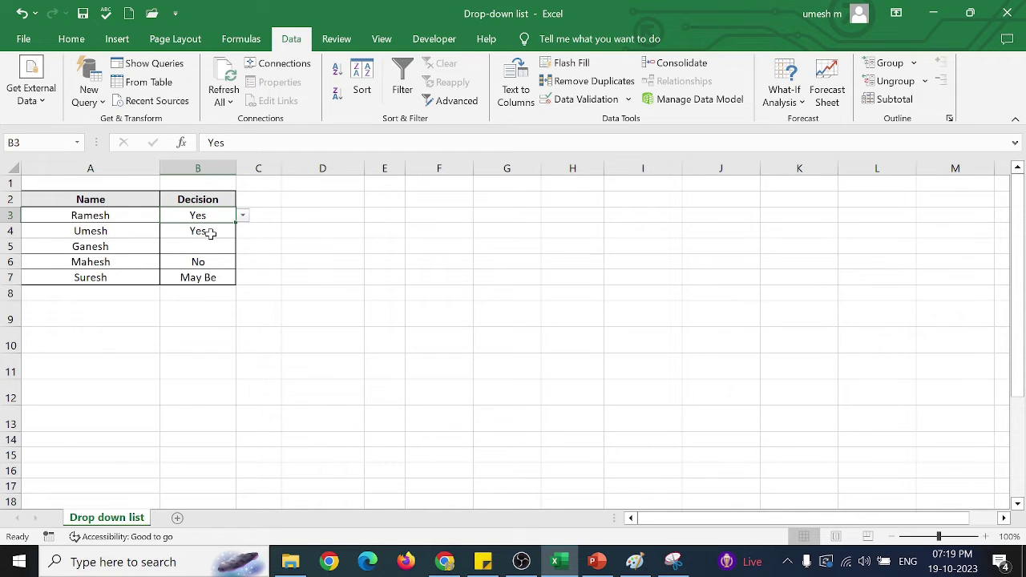
- Type lowercase 'yes' into B5 and dismiss the rejected entry
left_click(215, 250)
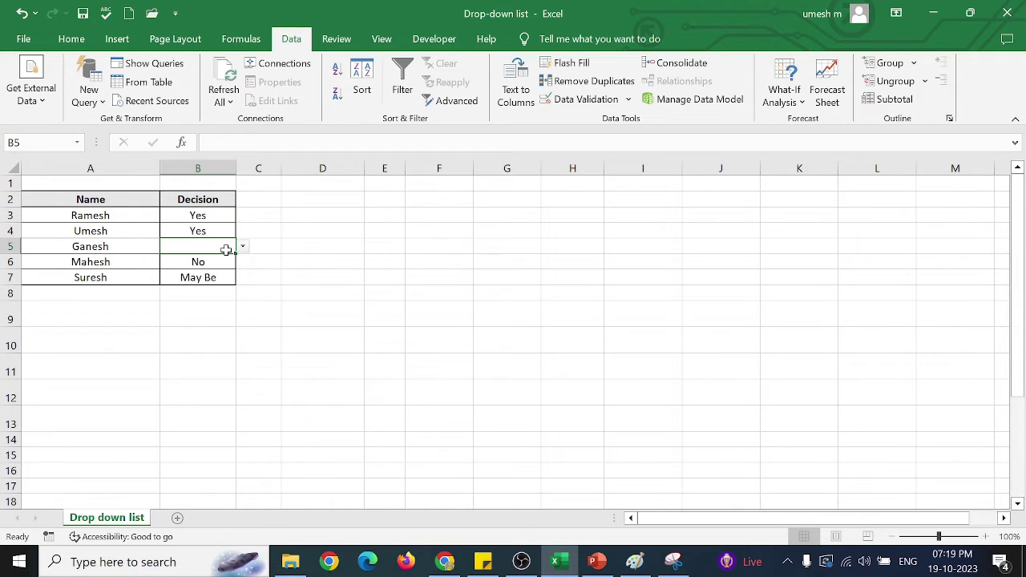
type("yes")
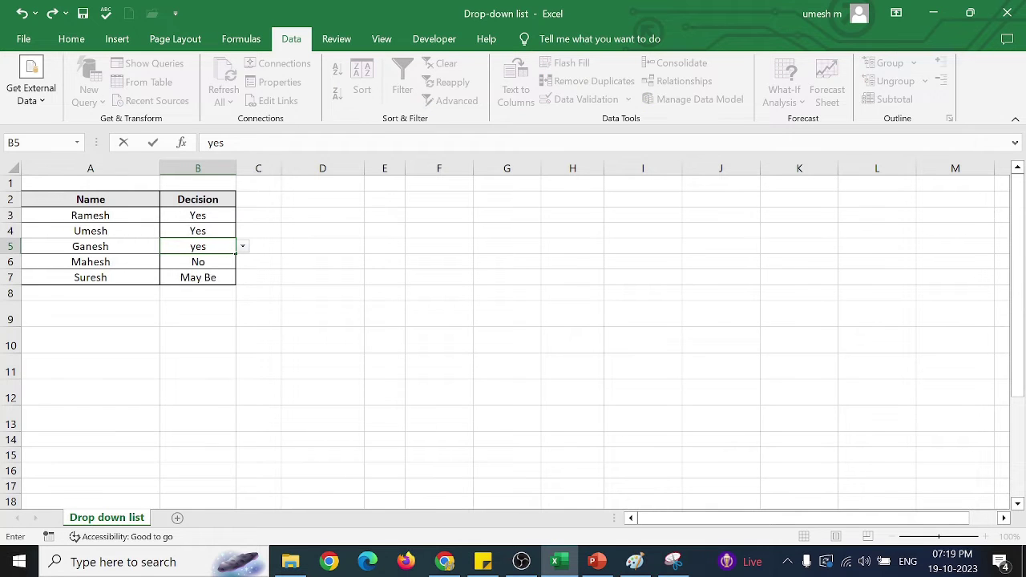
key("Return")
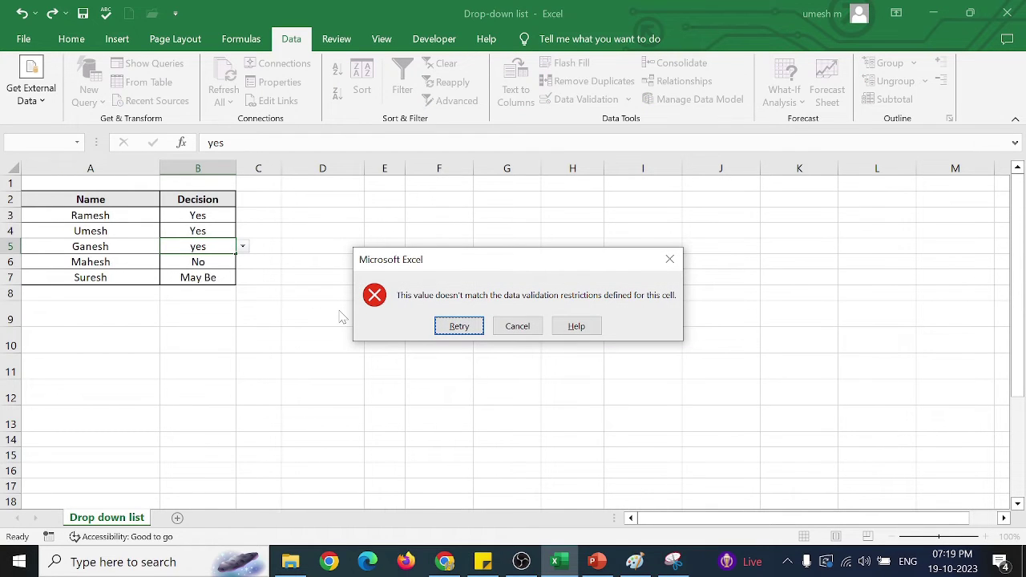
left_click(517, 327)
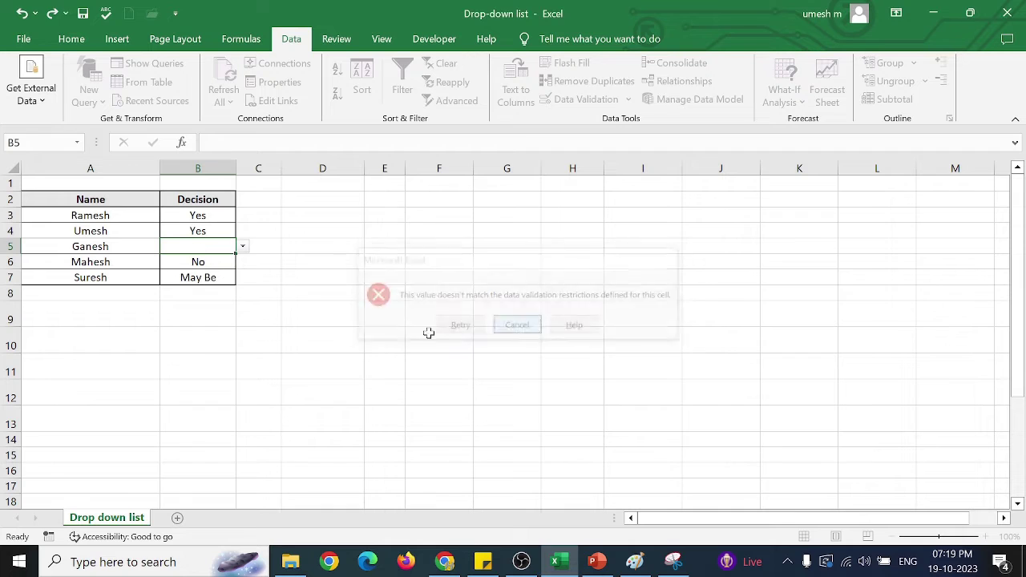
- Check B5's drop-down, then enter 'Yes' in B5 and move away
left_click(241, 247)
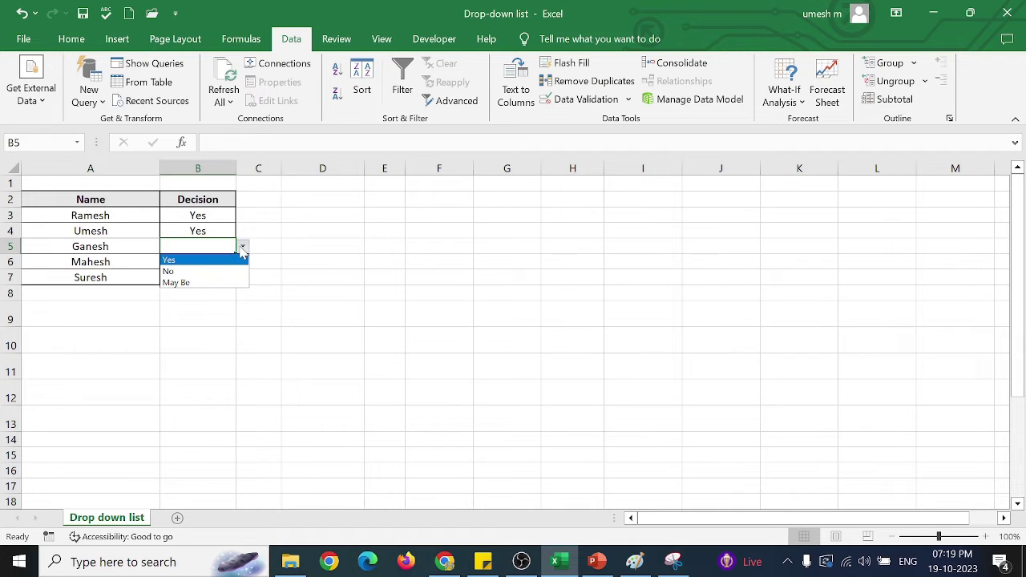
left_click(197, 251)
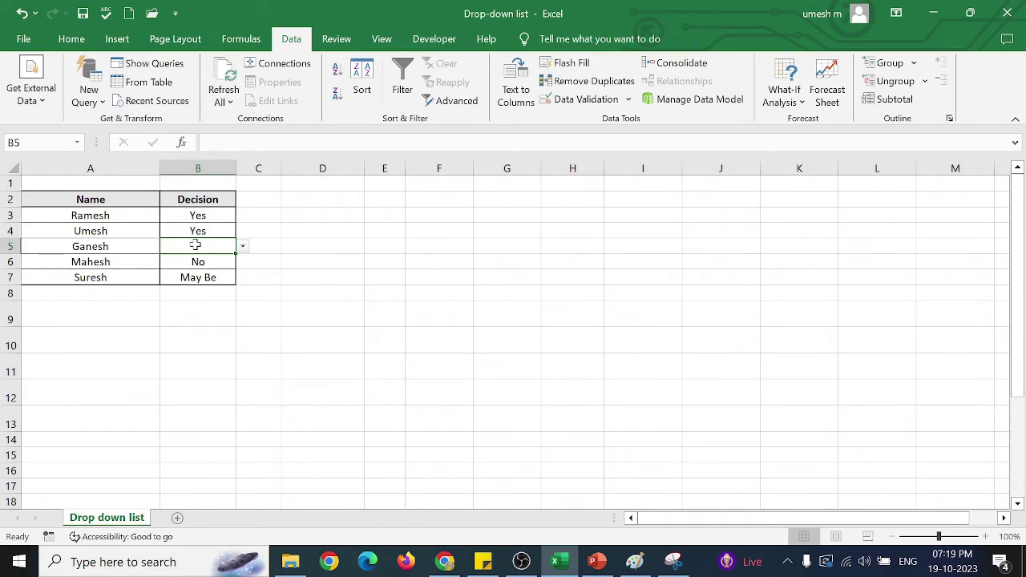
type("YEs")
key("BackSpace")
key("BackSpace")
type("es")
key("Return")
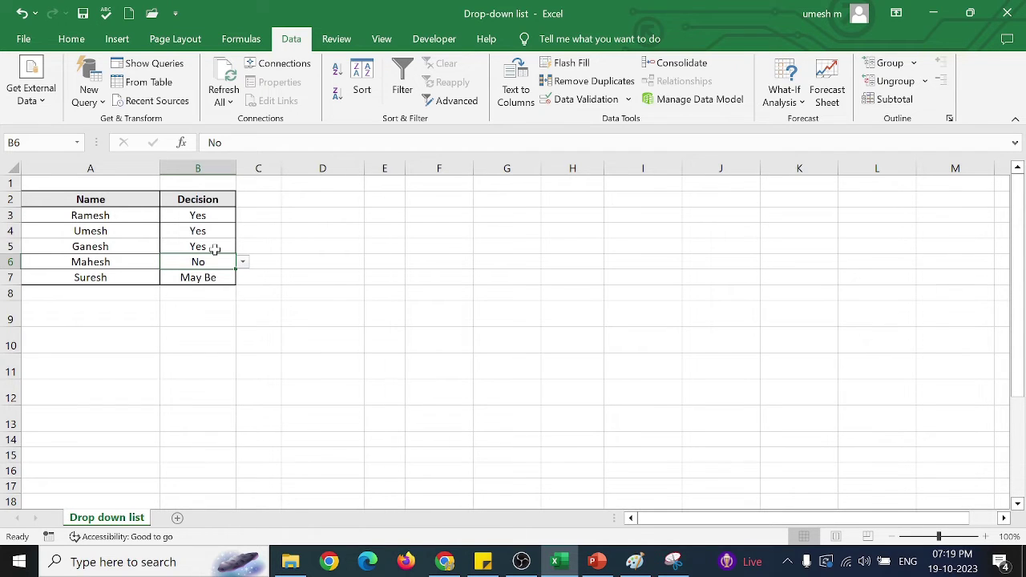
left_click(328, 291)
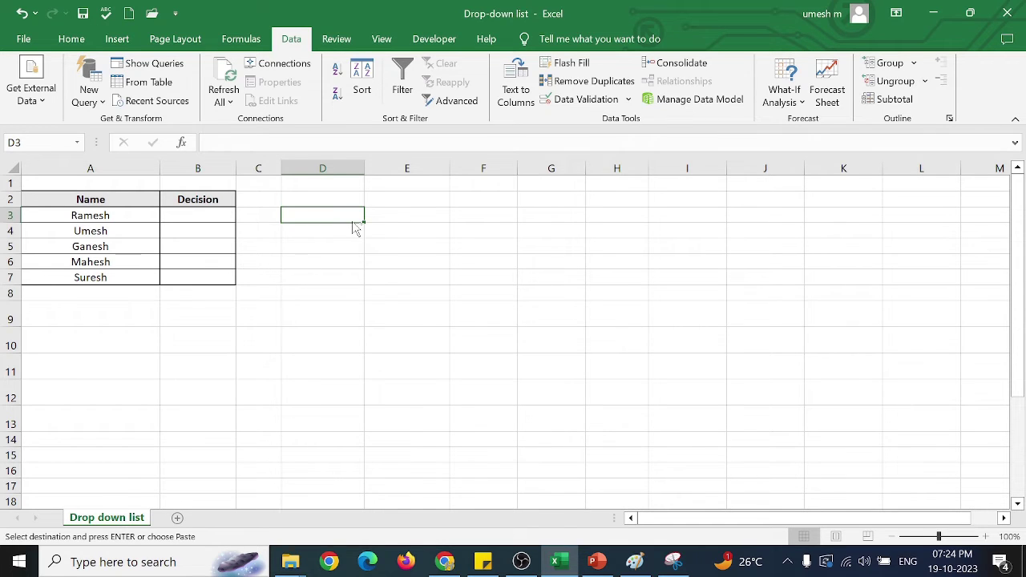
- Paste Yes, No, May Be, Change Date, Change Location into D3:D7, then select B3:B7
type("Yes No May Be Change Date Change Location")
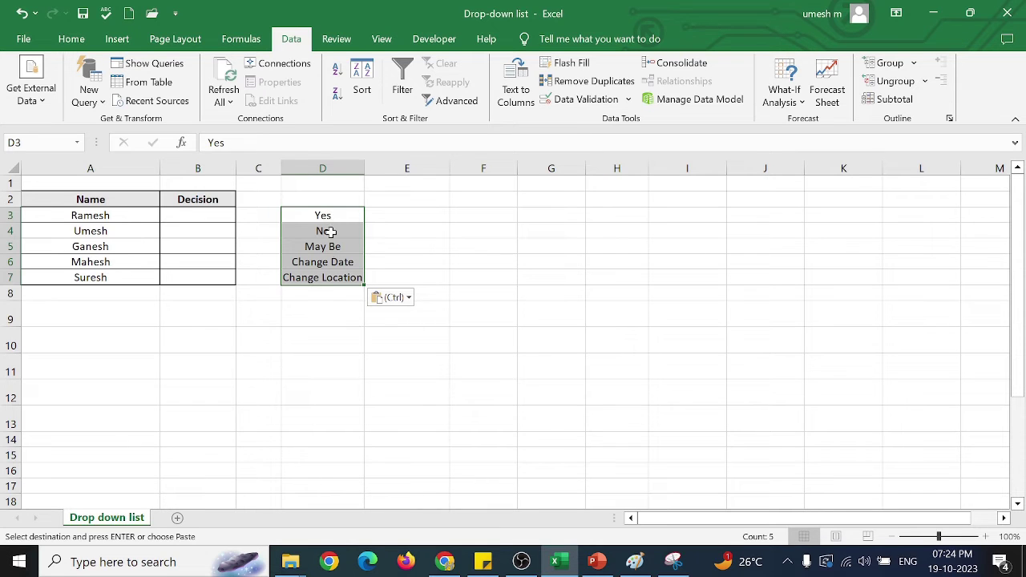
double_click(229, 213)
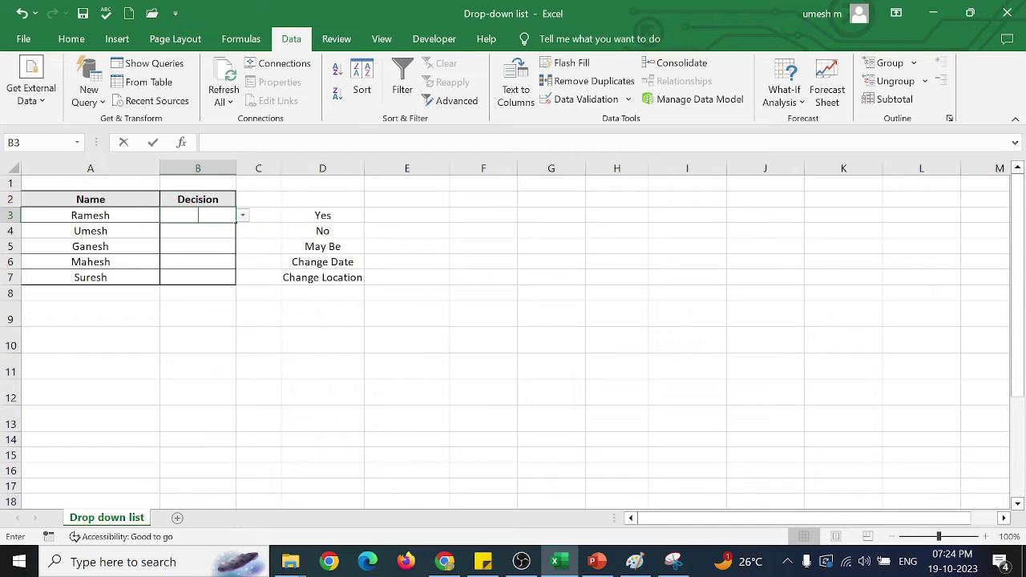
left_click(222, 233)
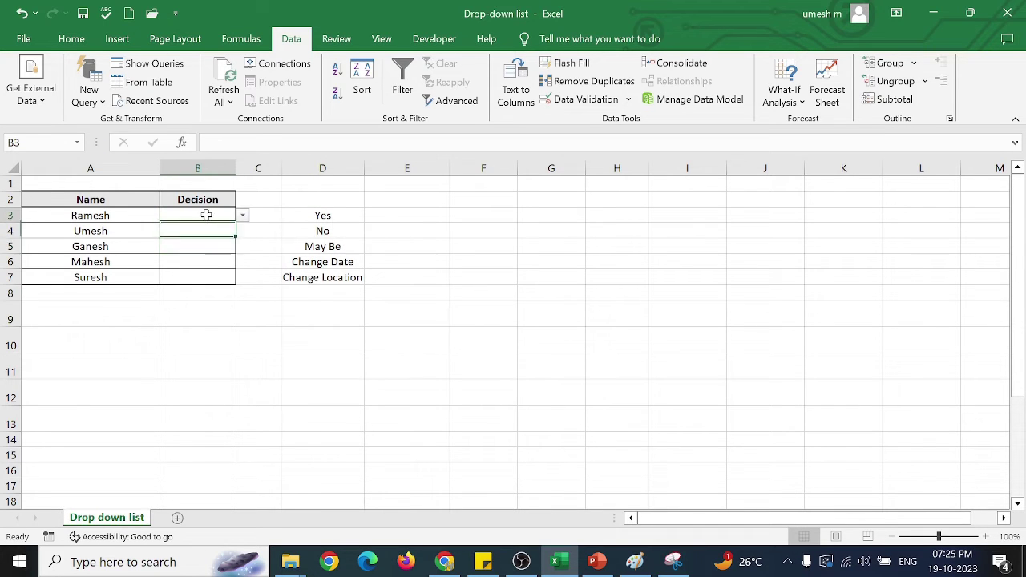
left_click_drag(206, 222, 211, 286)
left_click(213, 281)
left_click_drag(208, 216, 220, 286)
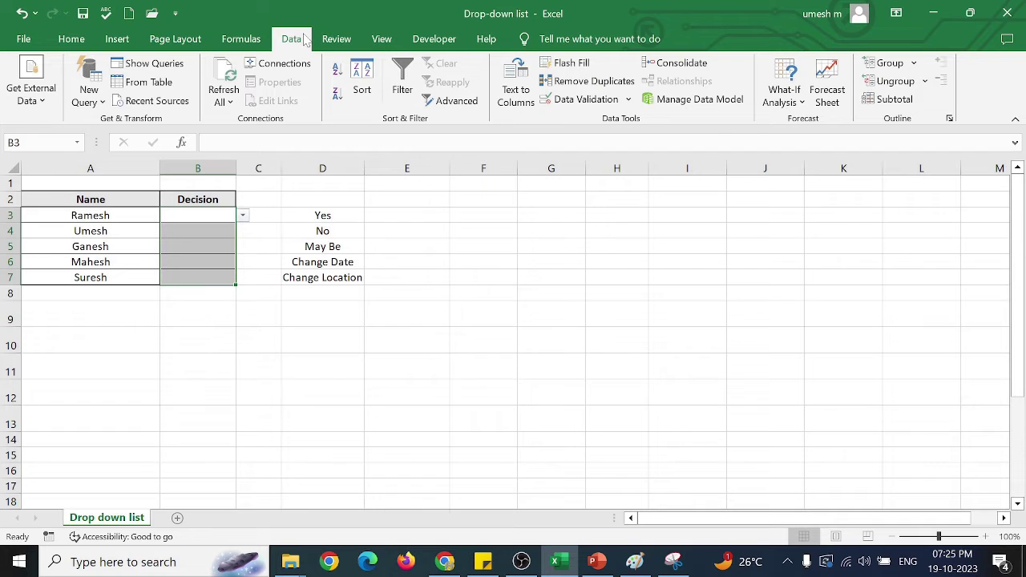
- In Data Validation for B3:B7, keep List and clear the typed source values
left_click(608, 104)
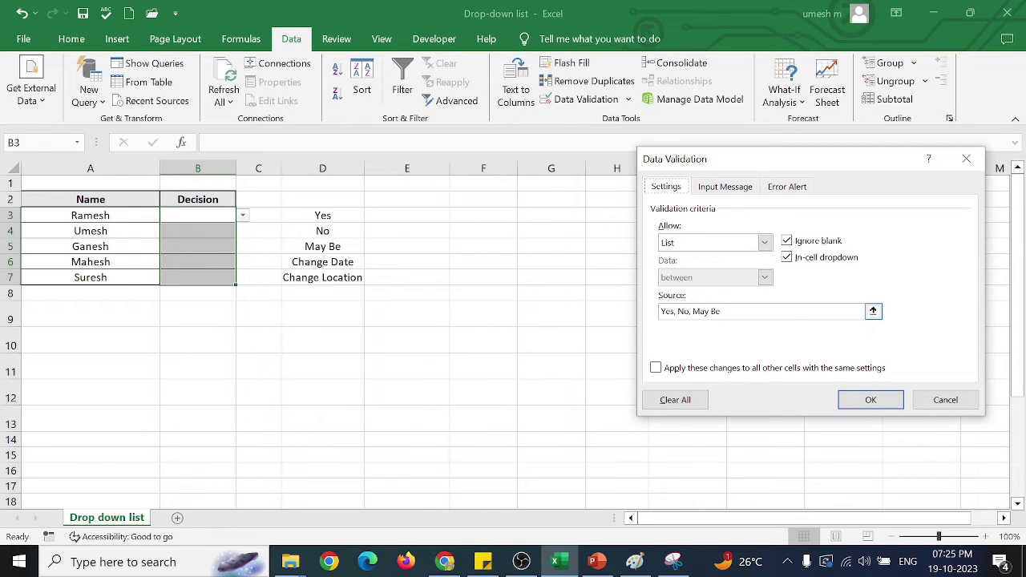
left_click(762, 243)
left_click(686, 244)
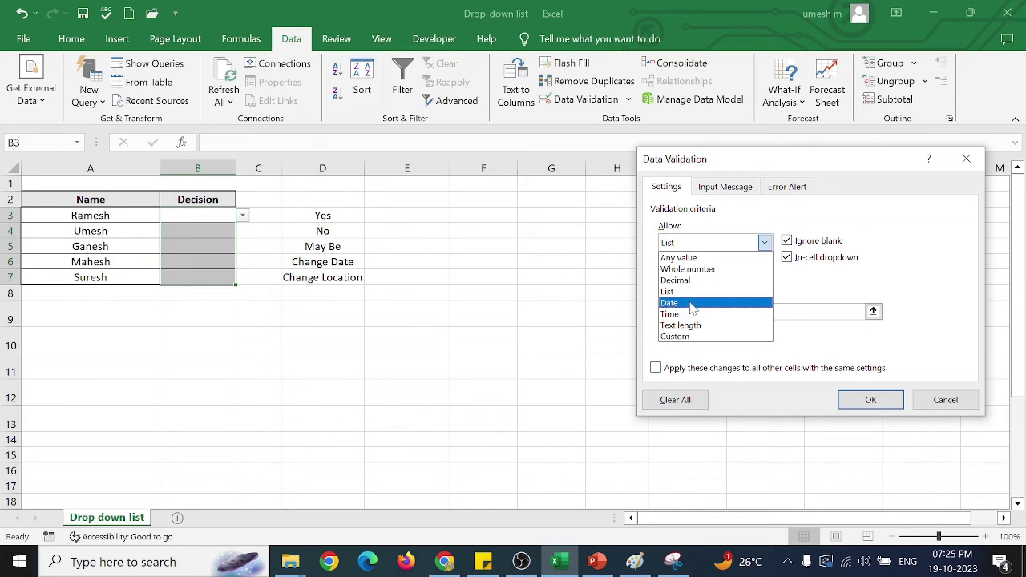
key("Escape")
left_click(858, 311)
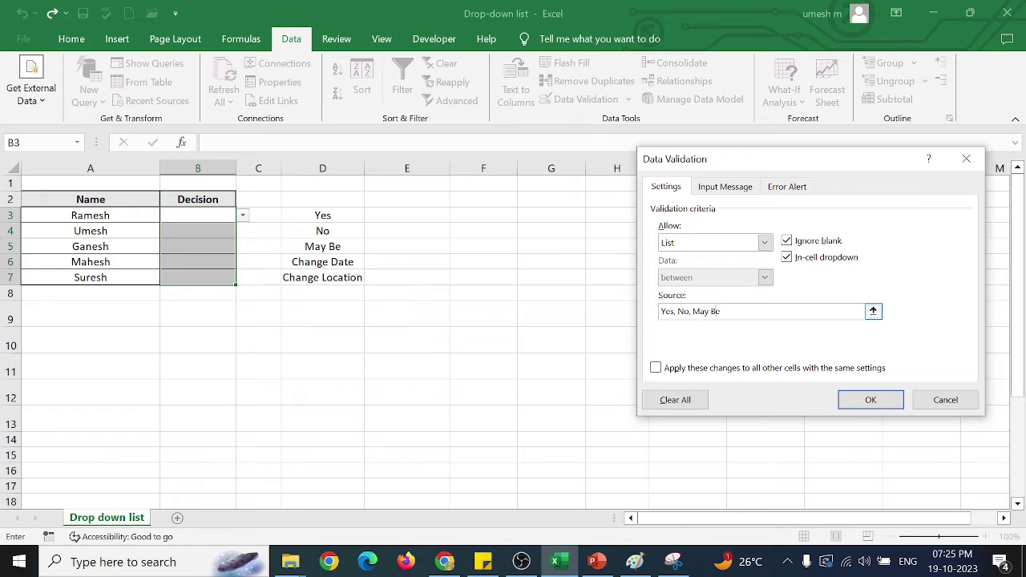
left_click_drag(720, 311, 692, 311)
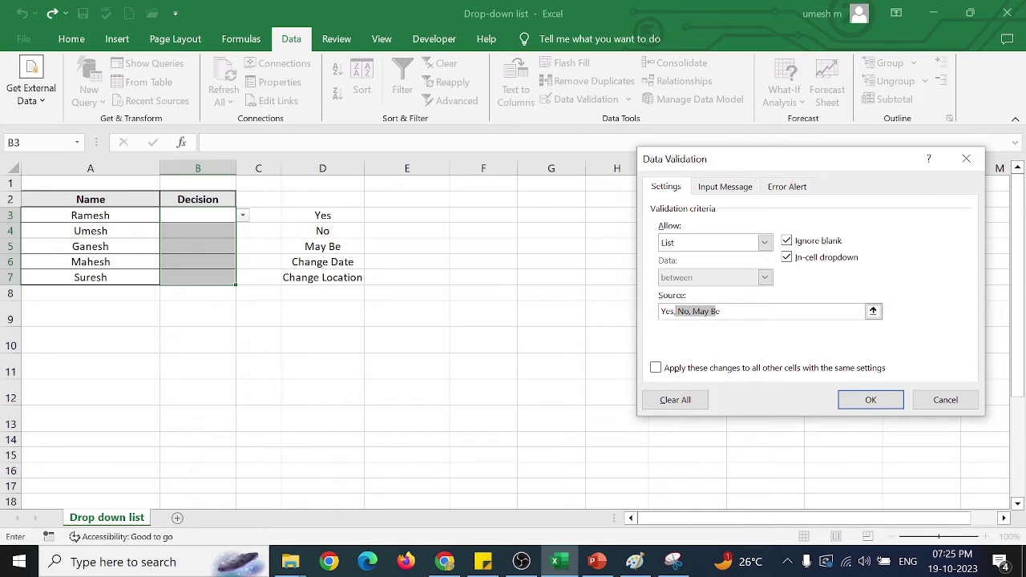
key("End")
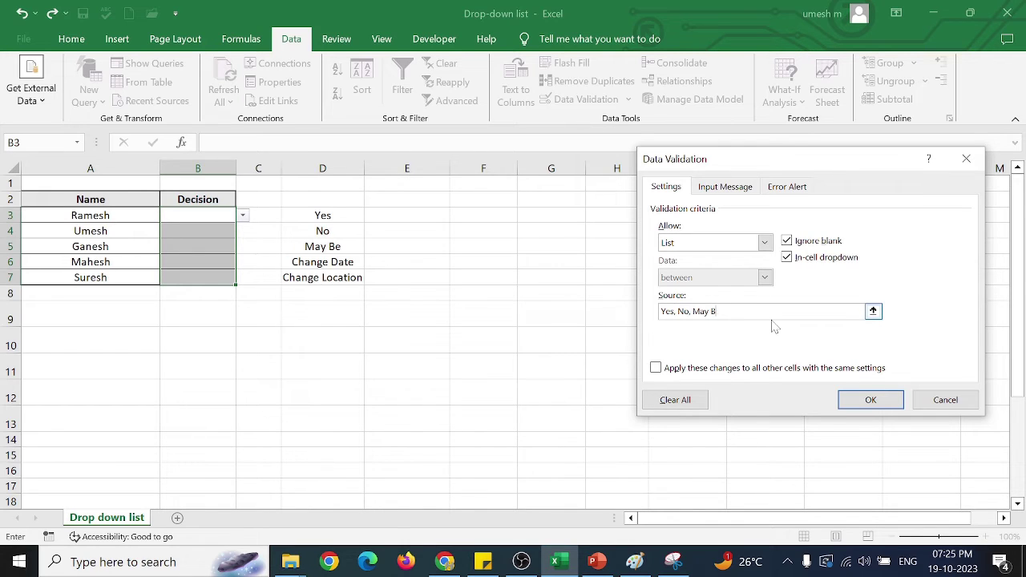
- Set the list source to =$D$3:$D$7 and check B3's drop-down shows five options
left_click(872, 311)
left_click(875, 310)
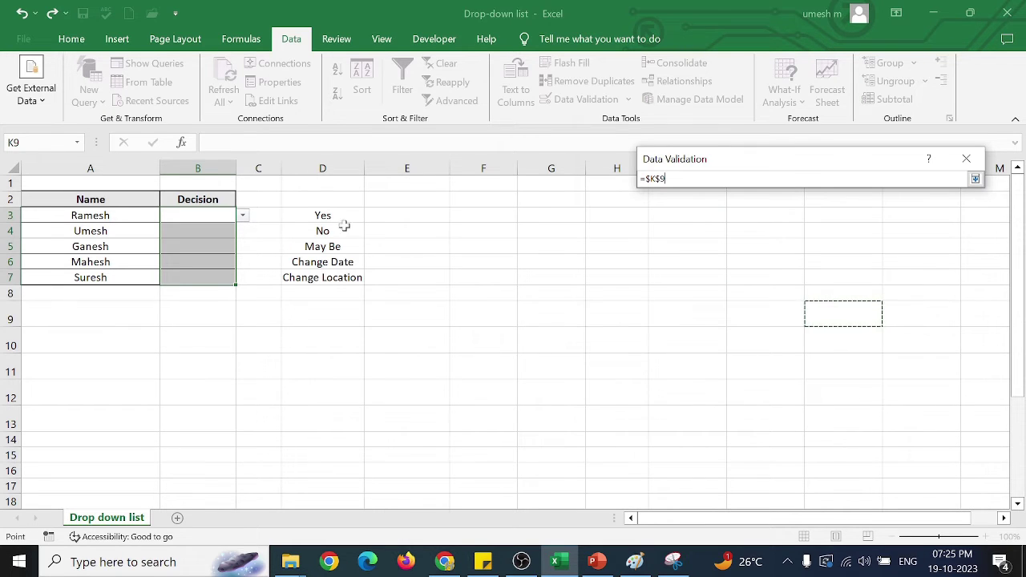
left_click_drag(342, 223, 340, 269)
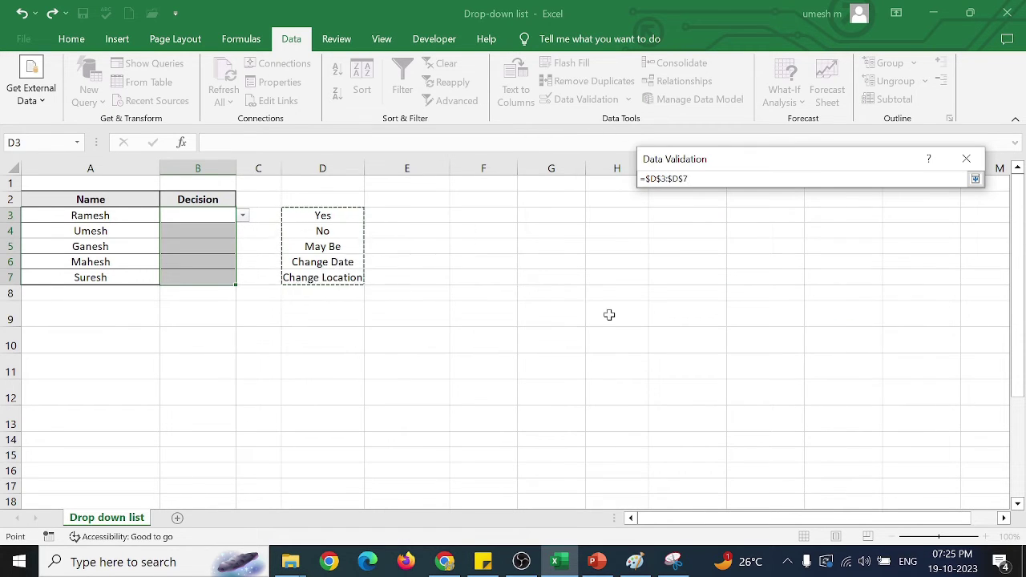
key("Return")
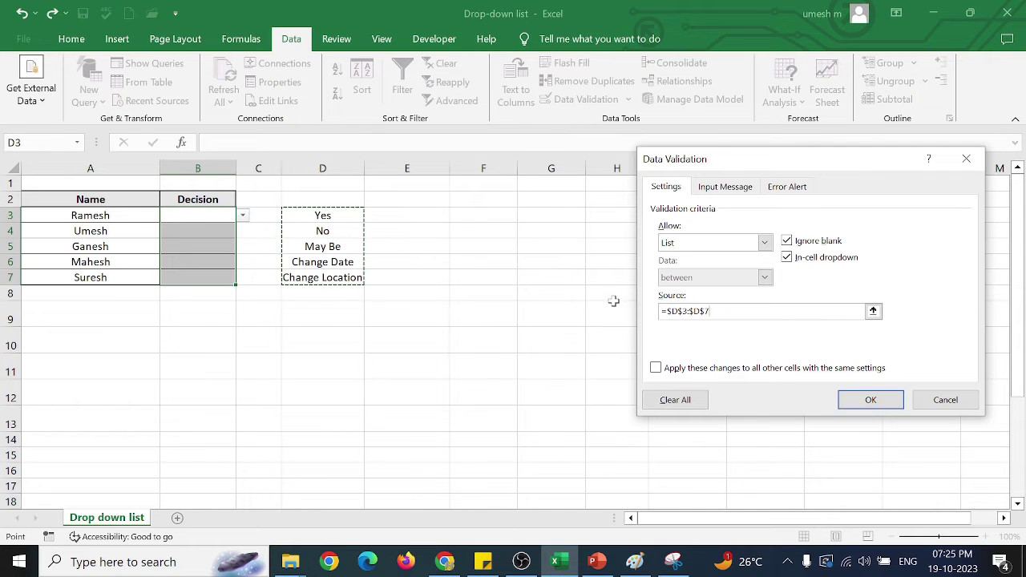
left_click(870, 400)
double_click(213, 214)
left_click(242, 215)
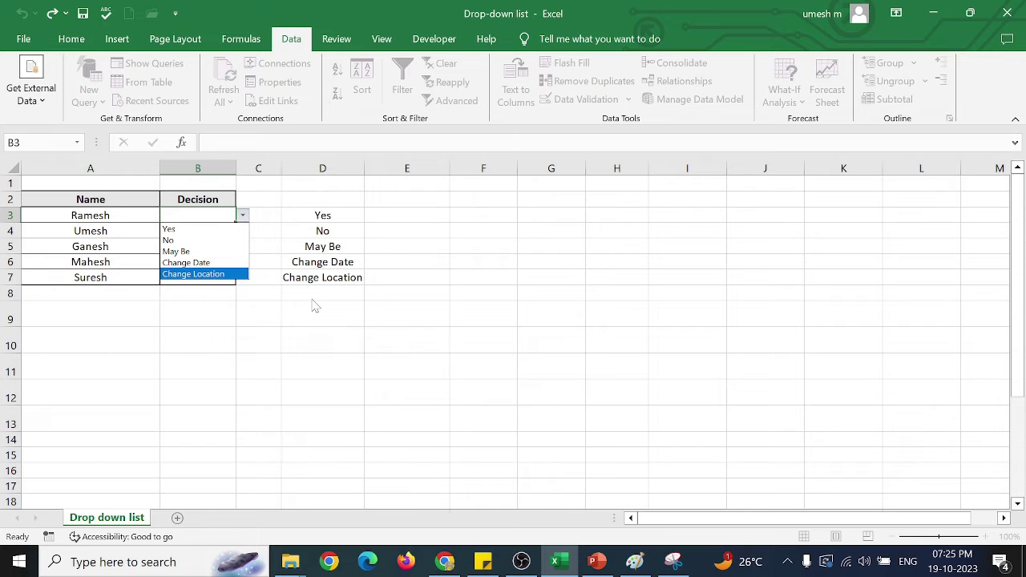
- Copy the five-option list in D3:D7
key("Escape")
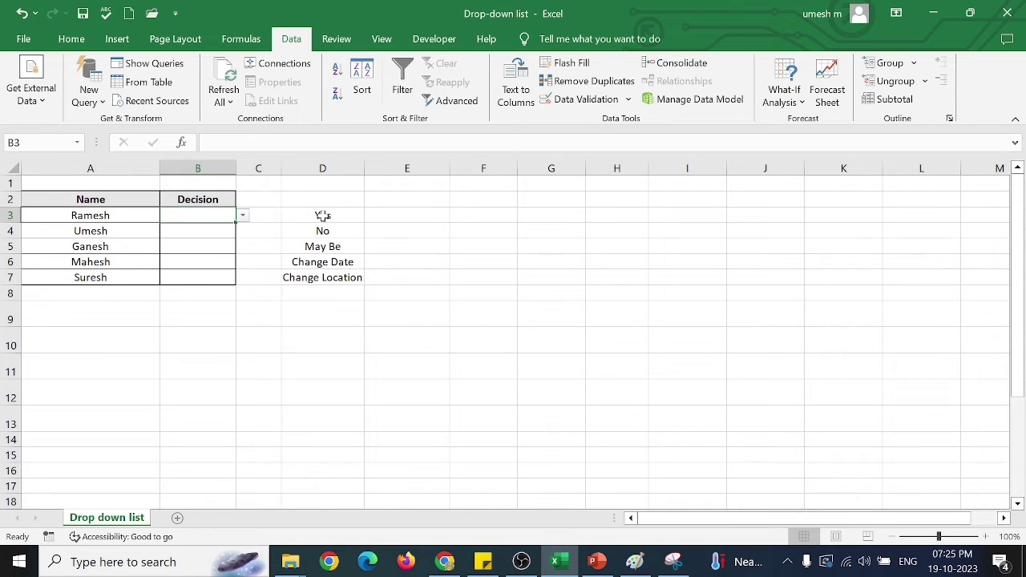
left_click_drag(322, 216, 322, 277)
left_click(322, 277)
left_click(258, 230)
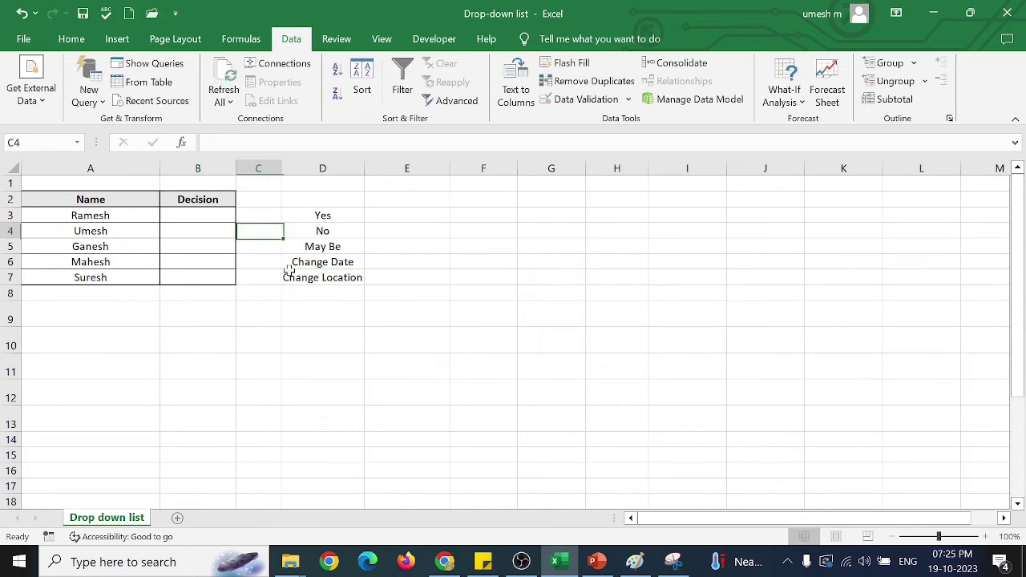
left_click_drag(324, 214, 349, 282)
key("ctrl+c")
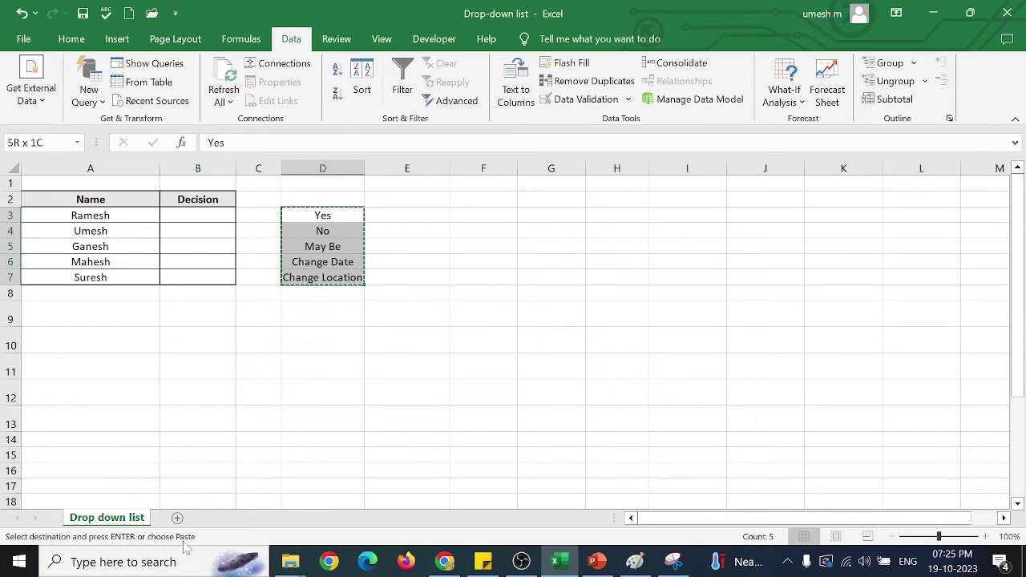
- Put the list on a new Sheet1 at D4:D8 and delete D3:D7 on Drop down list
left_click(177, 518)
left_click(227, 229)
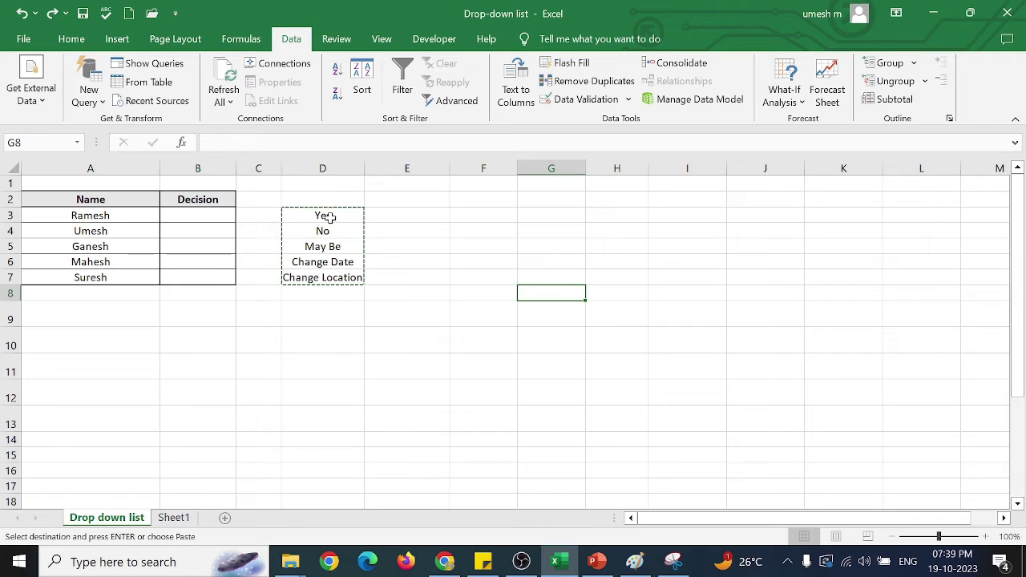
left_click_drag(331, 213, 339, 278)
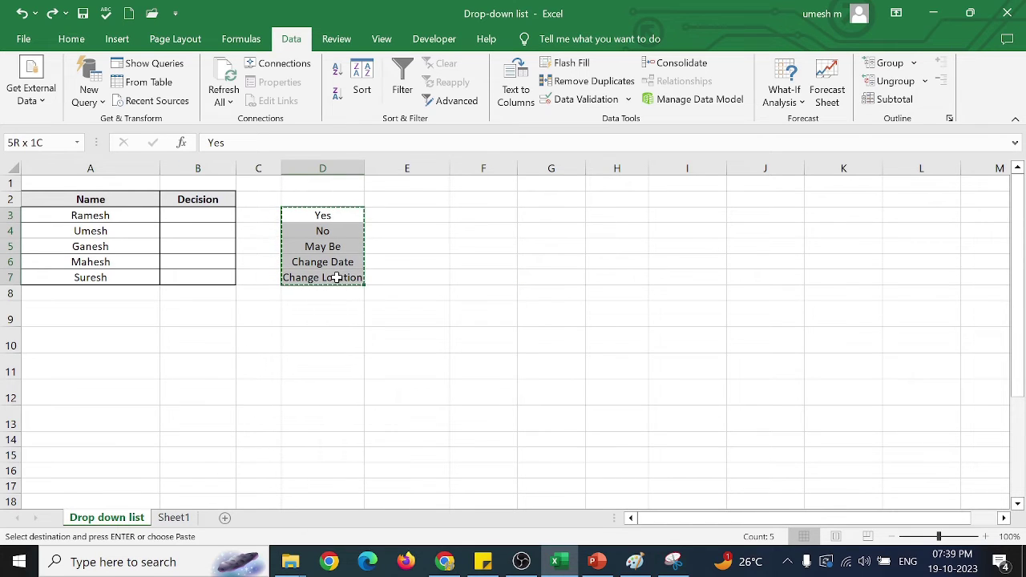
key("Delete")
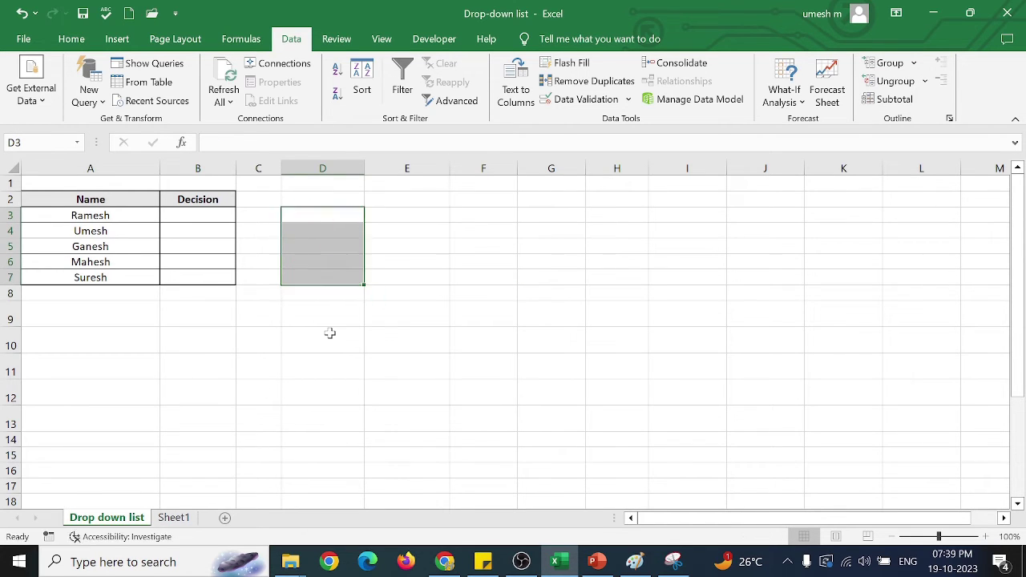
left_click(185, 518)
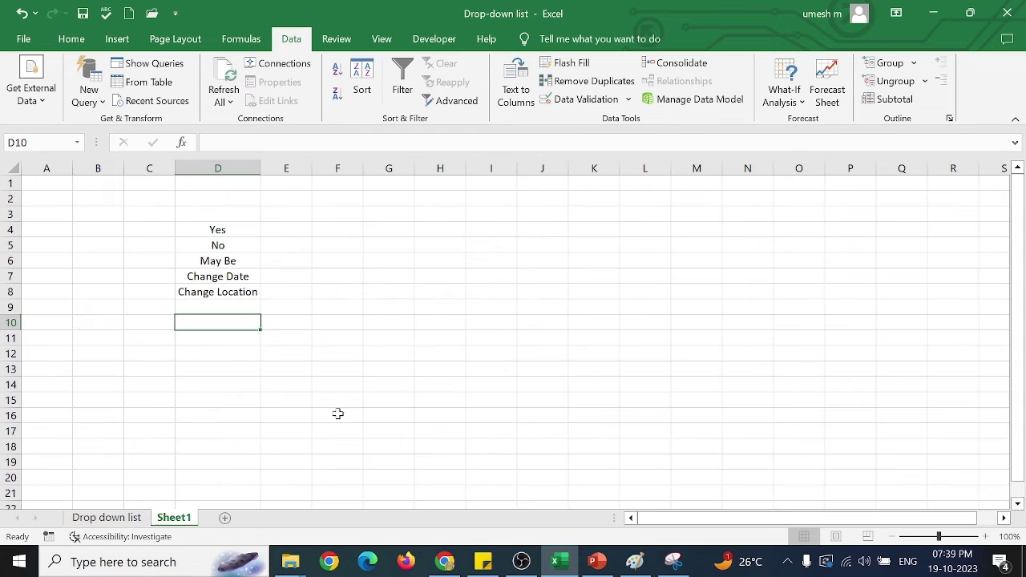
left_click(337, 414)
left_click(136, 519)
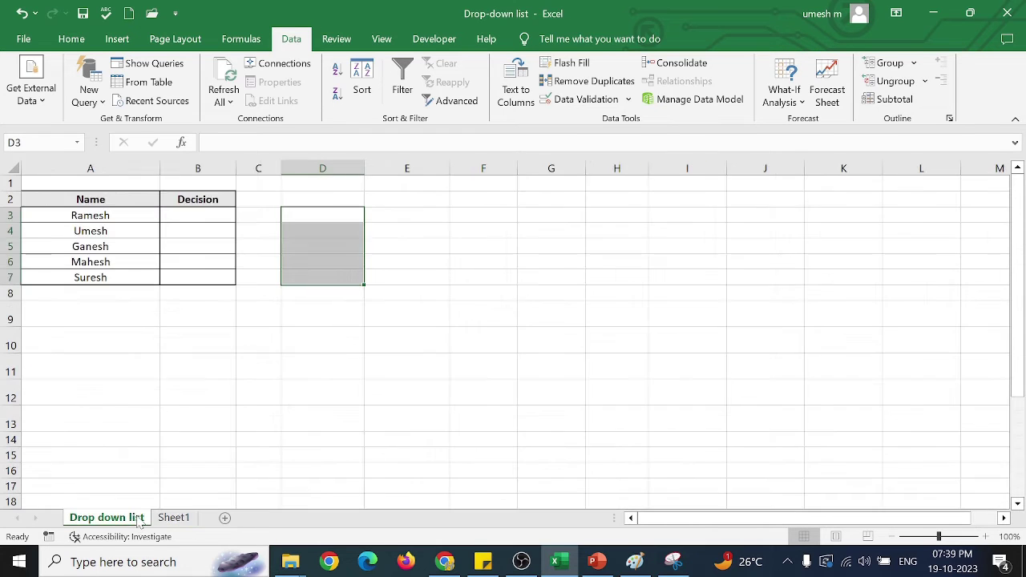
- Select B3:B7 and erase the old source in Data Validation
left_click(217, 213)
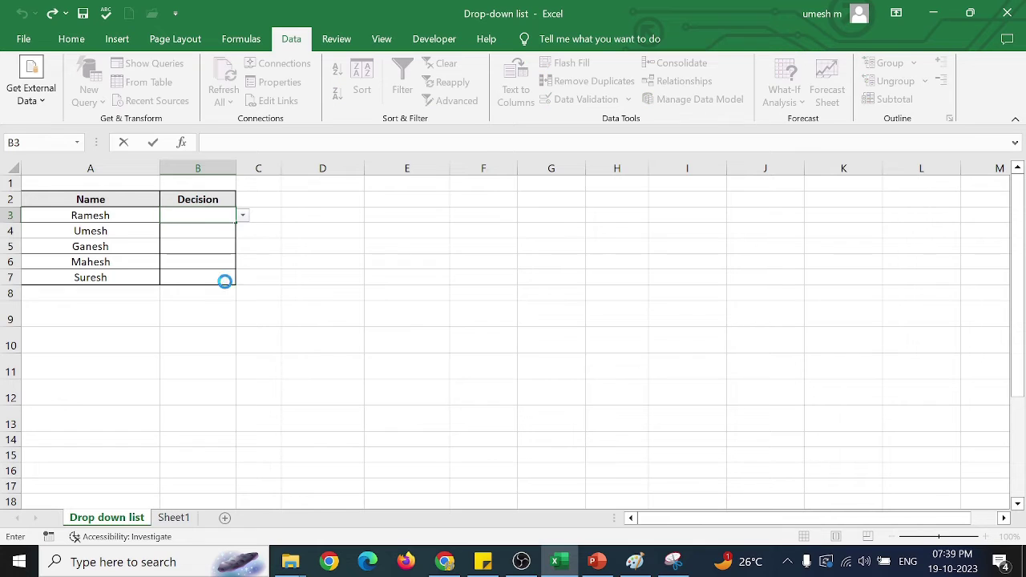
left_click(216, 210)
left_click_drag(216, 210, 200, 277)
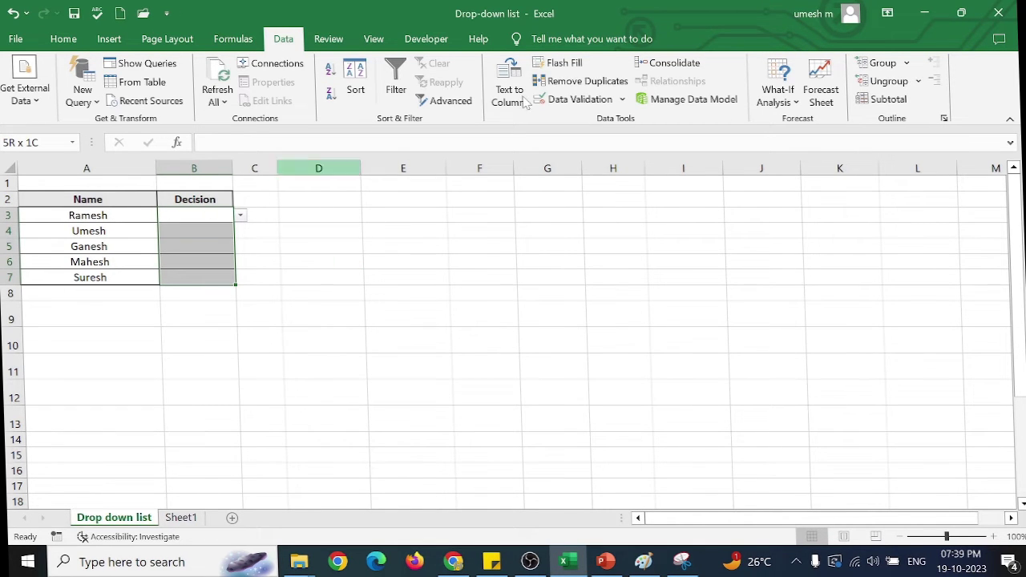
left_click(577, 99)
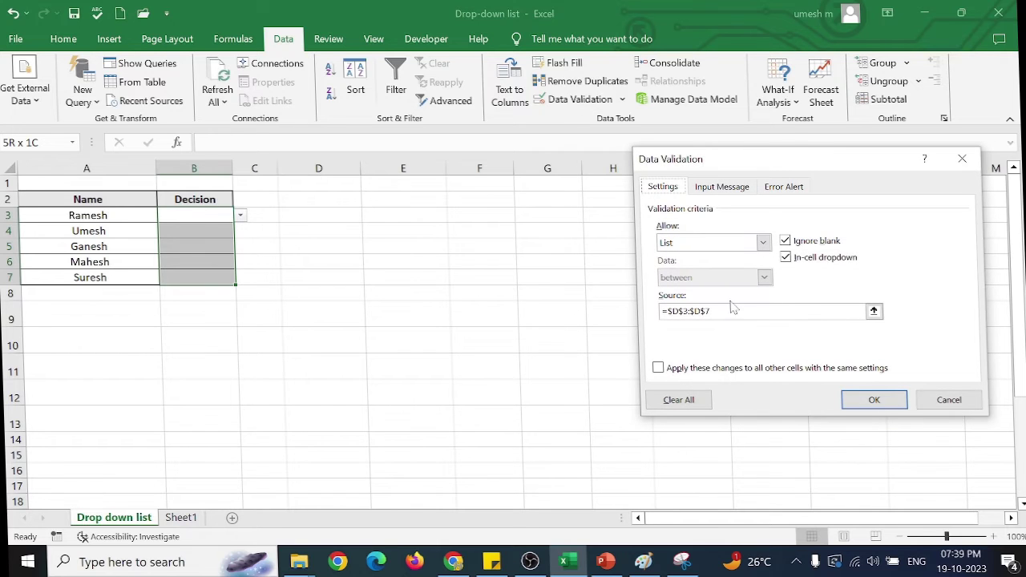
left_click(710, 311)
key("BackSpace")
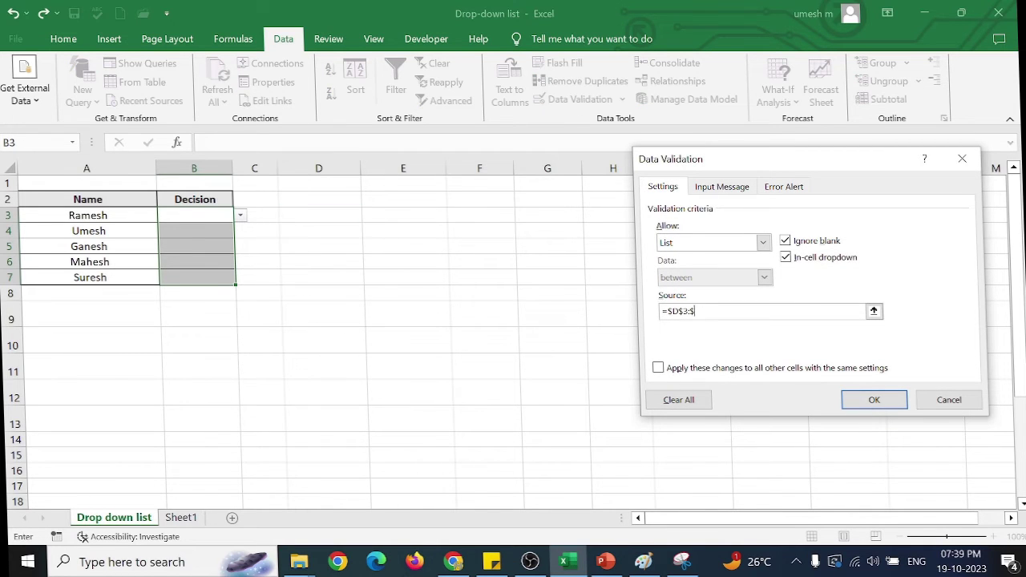
key("BackSpace")
key("BackSpace")
key("BackSpace")
key("BackSpace")
key("BackSpace")
key("BackSpace")
- Set the list source to =Sheet1!$D$4:$D$8 and test B3's drop-down
left_click(192, 519)
left_click_drag(228, 229, 232, 291)
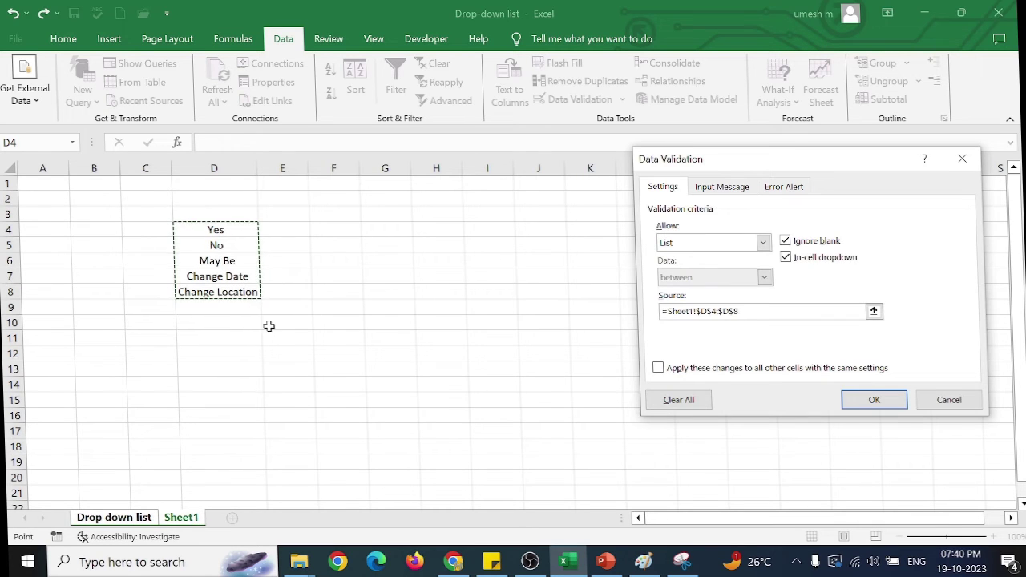
left_click(879, 401)
left_click(210, 215)
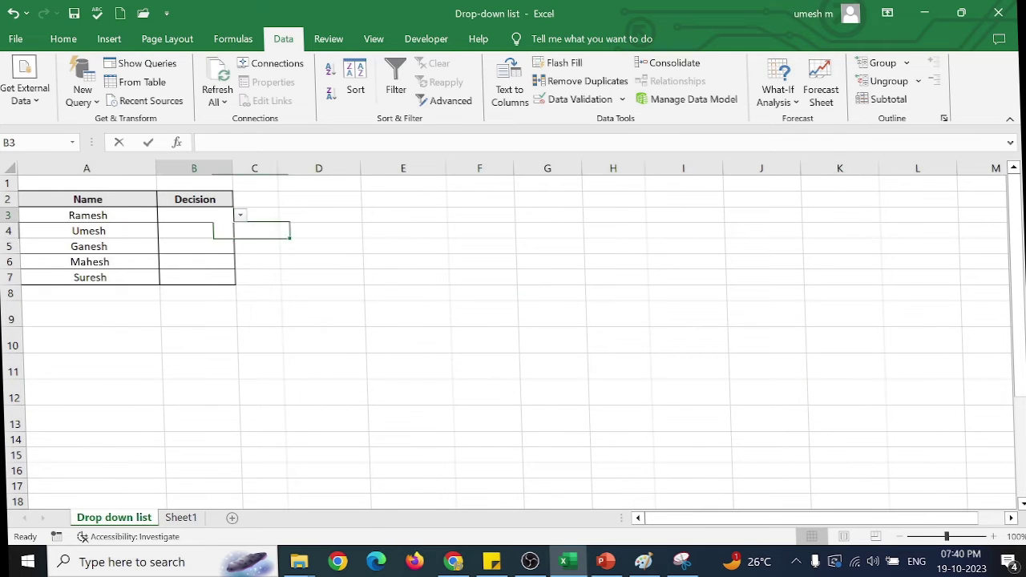
left_click(240, 216)
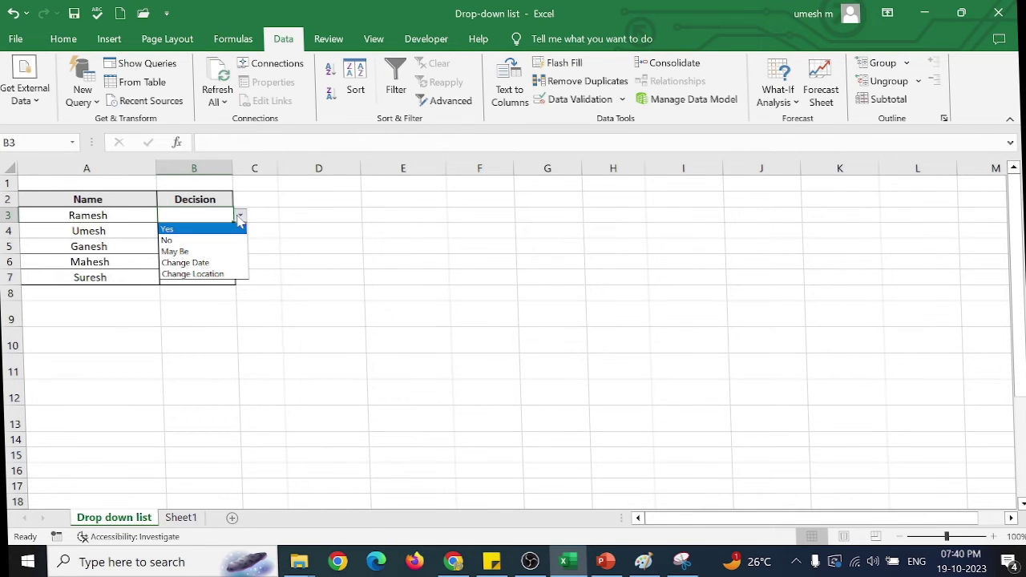
left_click(299, 323)
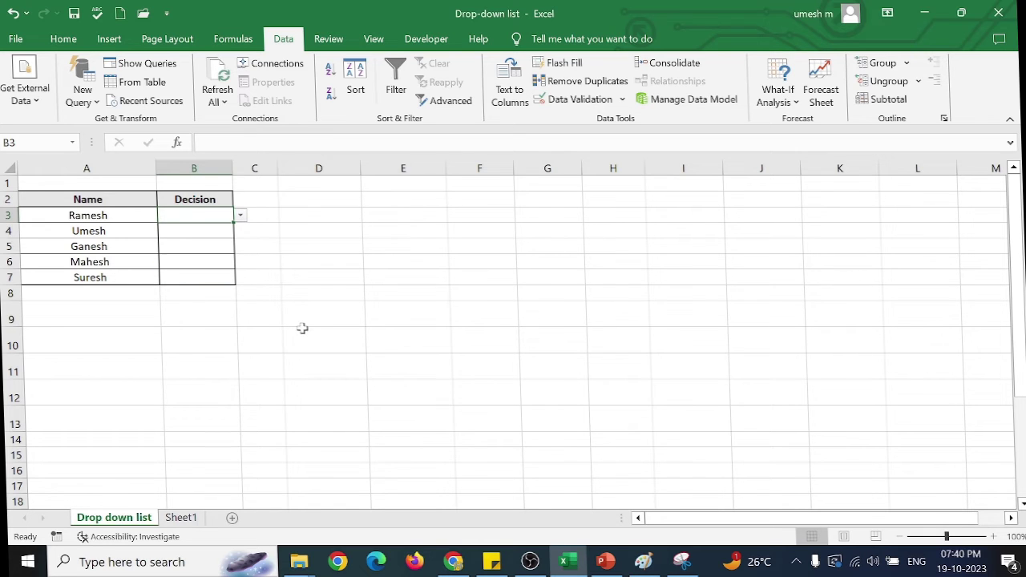
- Replace Change Date in Sheet1's D7 with 'change members', fixing the typo
left_click(181, 518)
left_click(238, 277)
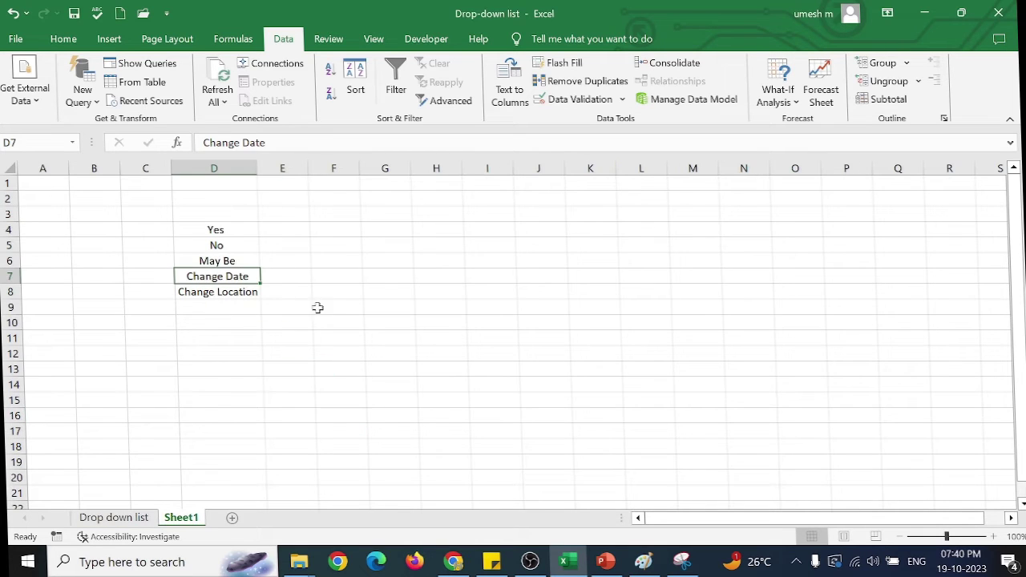
type("change men")
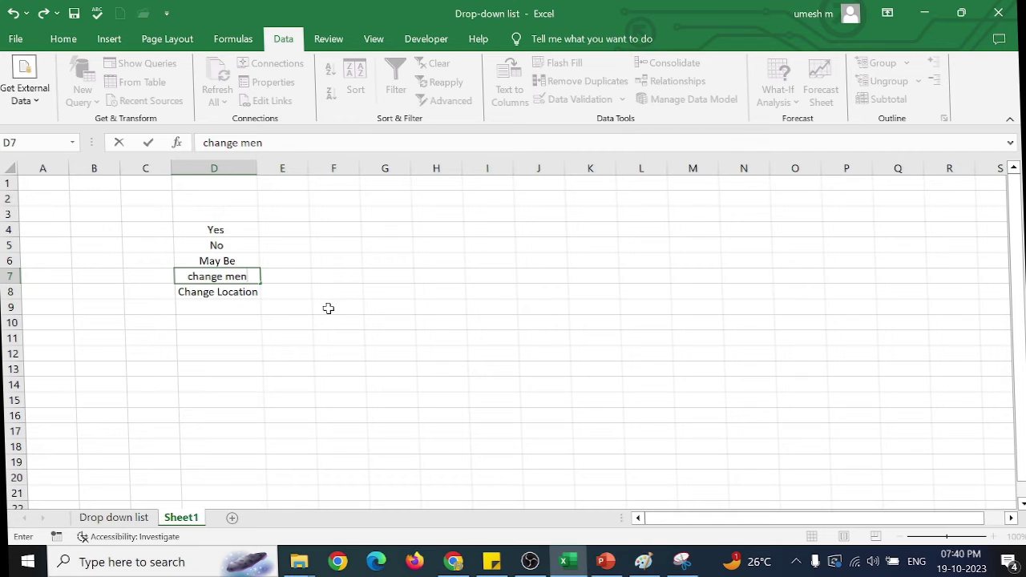
key("BackSpace")
type("mers")
key("Return")
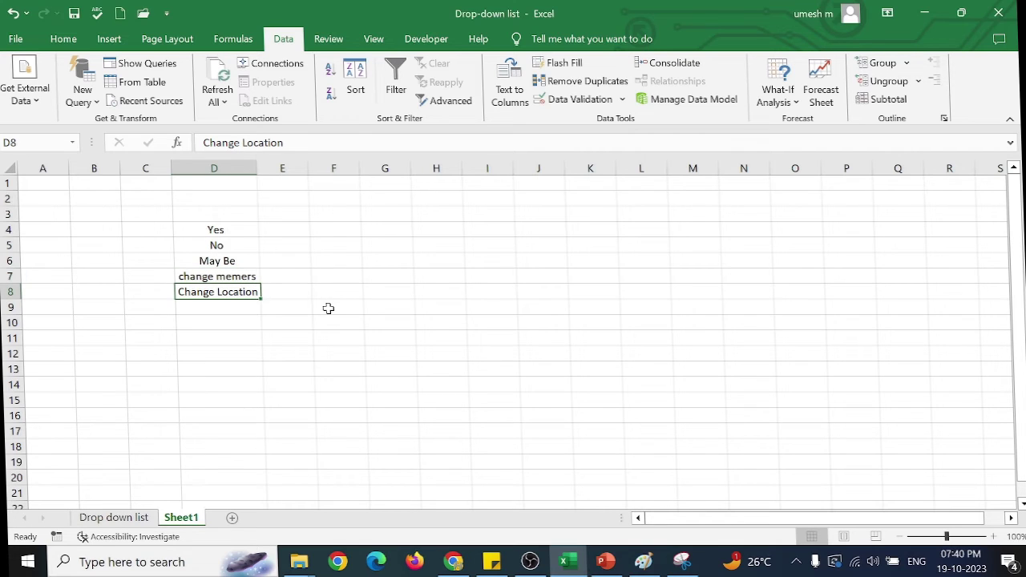
left_click(237, 275)
double_click(238, 276)
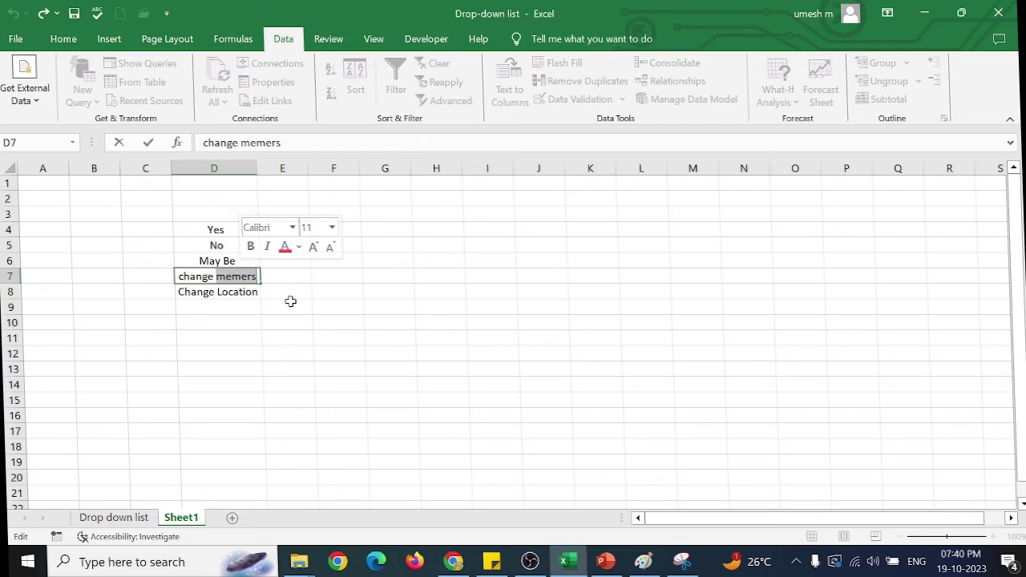
left_click(257, 276)
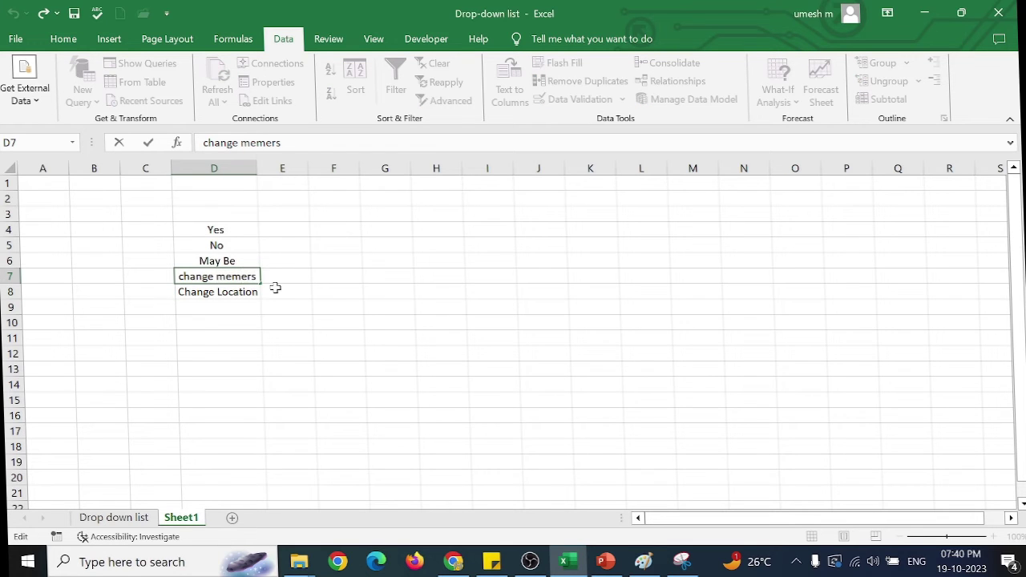
type("b")
key("Return")
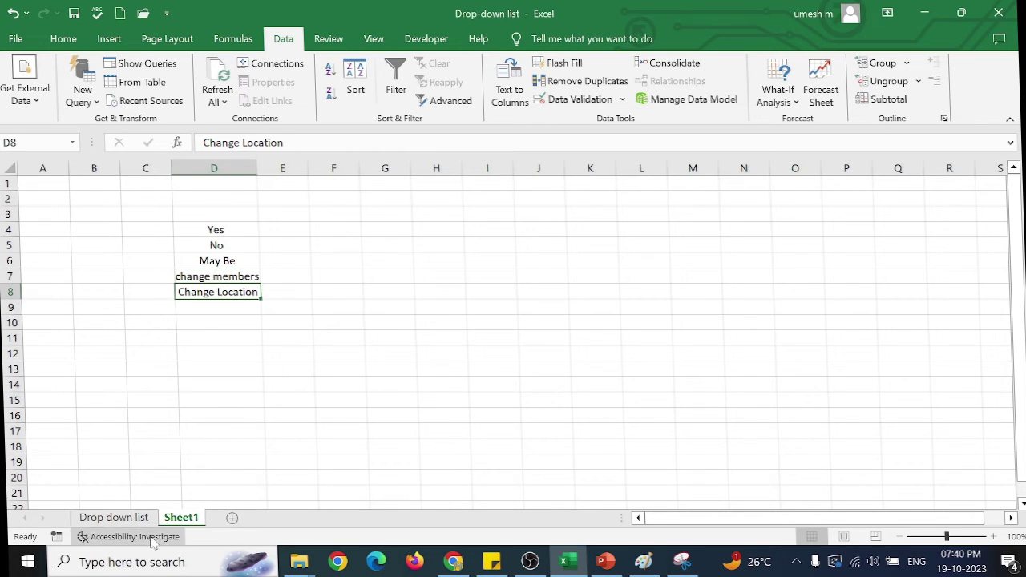
- Verify B3's drop-down offers 'change members', then select D6 on Sheet1
left_click(114, 517)
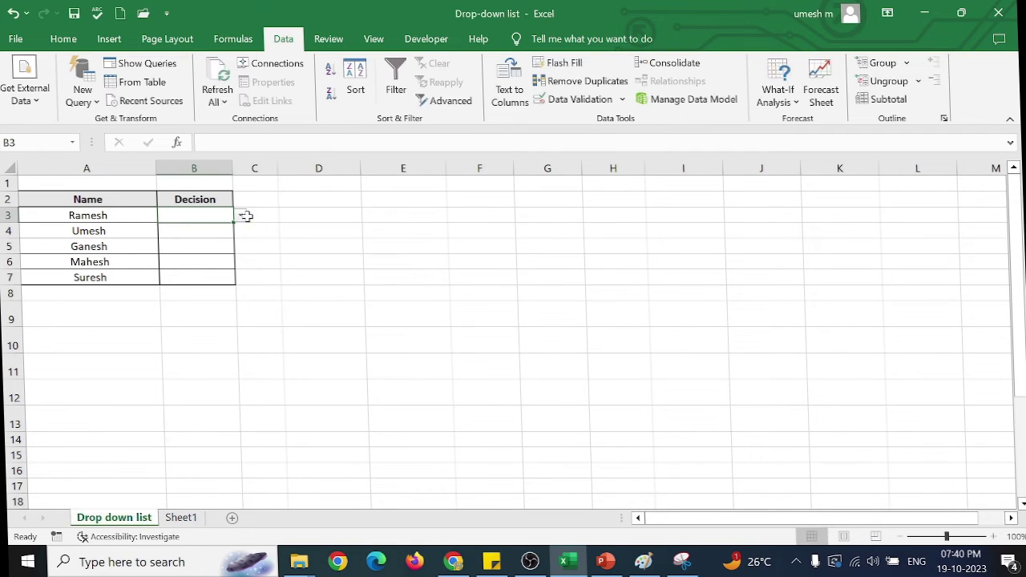
left_click(241, 215)
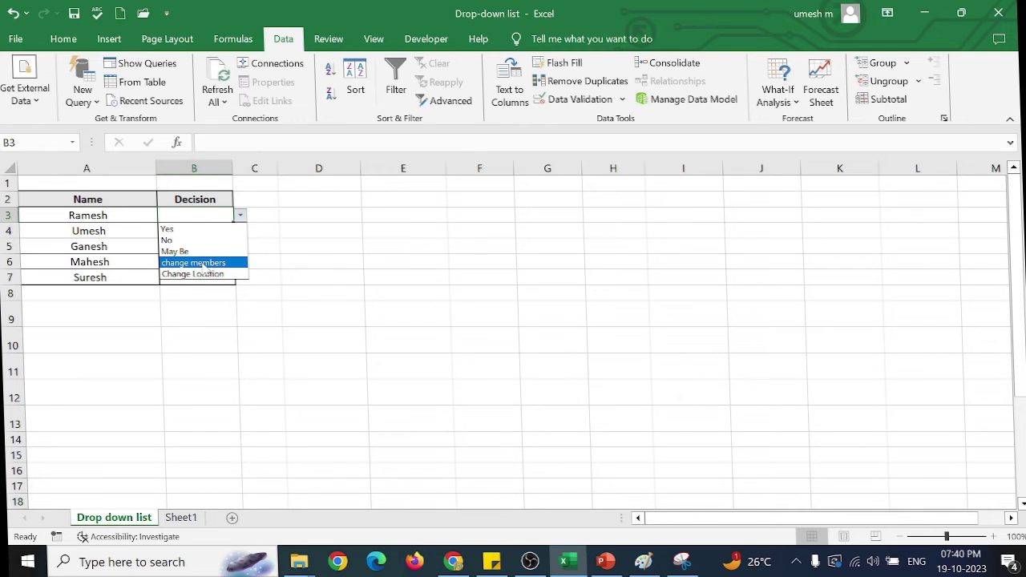
left_click(212, 339)
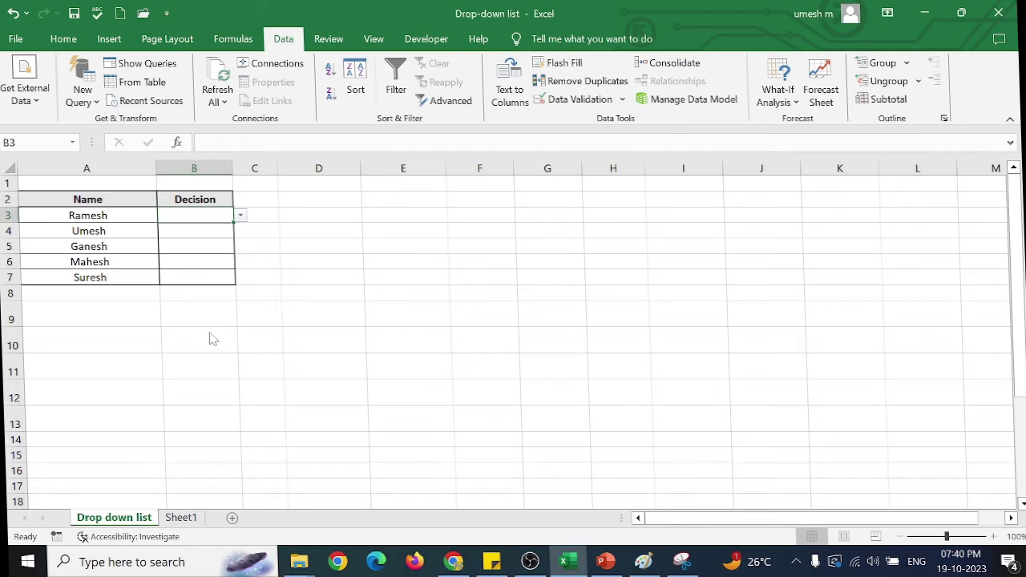
left_click(191, 517)
left_click(235, 261)
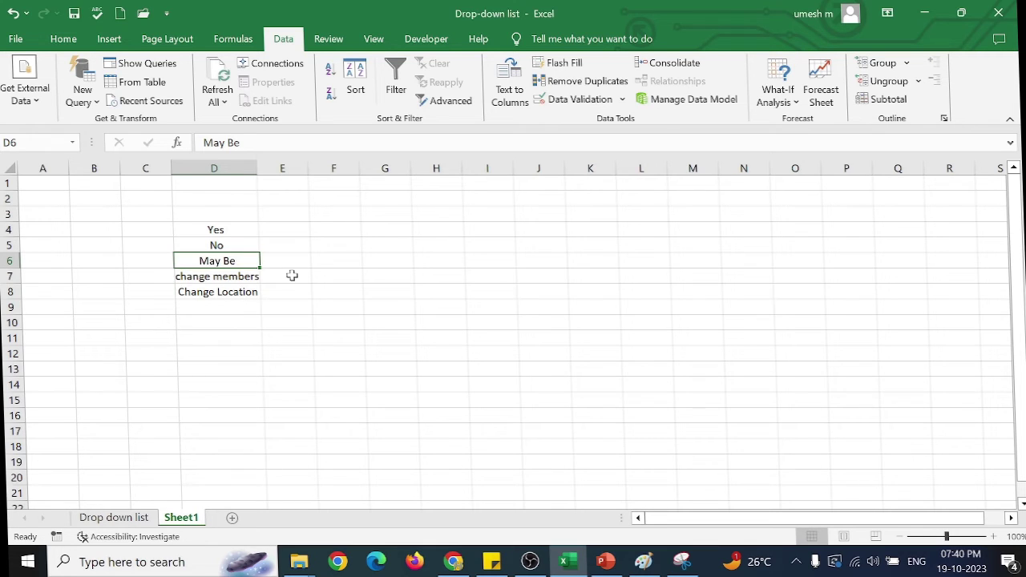
- Overwrite Sheet1's D6 with 'deciding tomorrow'
type("c")
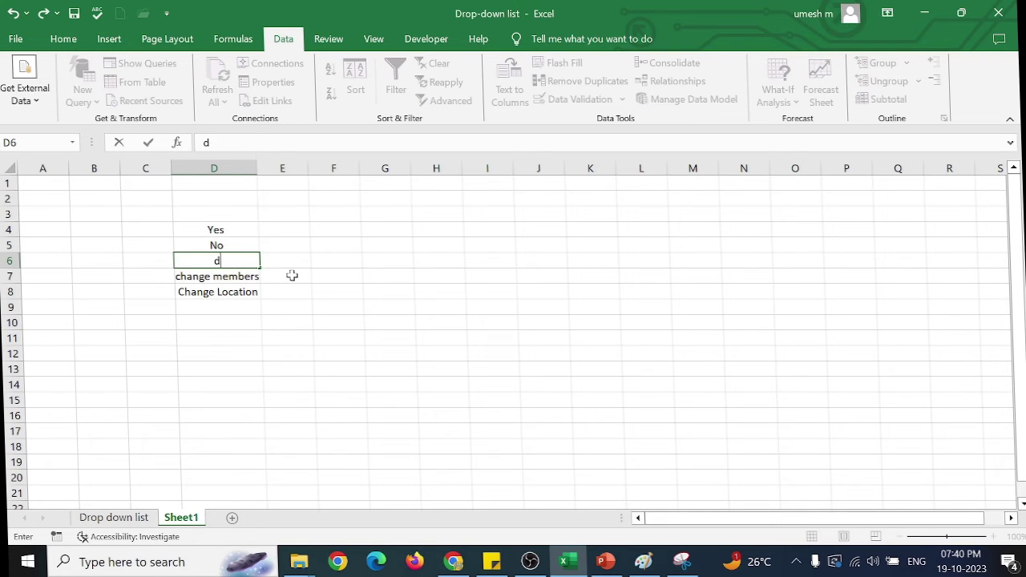
type("eciding tomorrow")
key("Return")
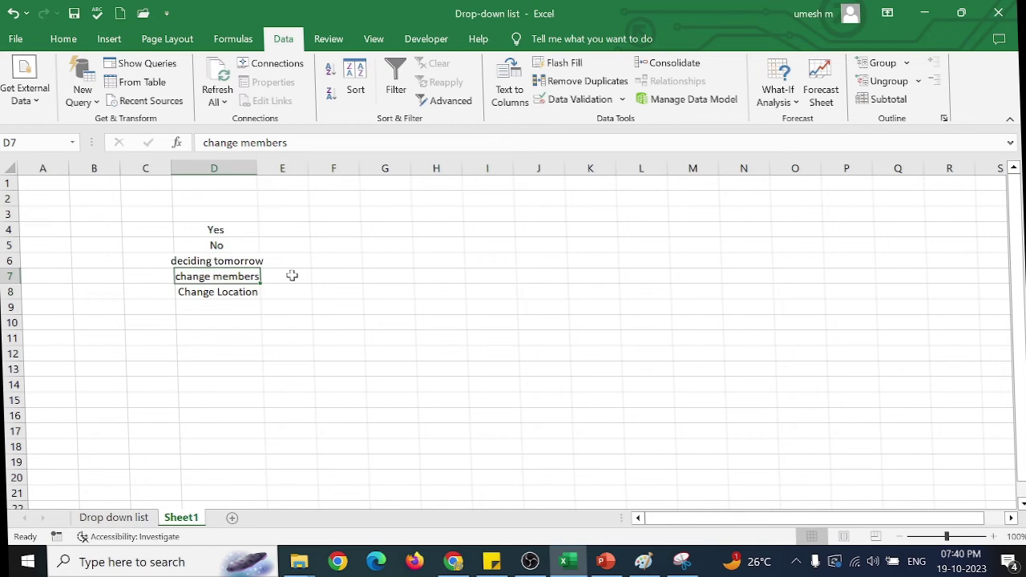
- Confirm B3's drop-down now lists 'deciding tomorrow'
left_click(114, 517)
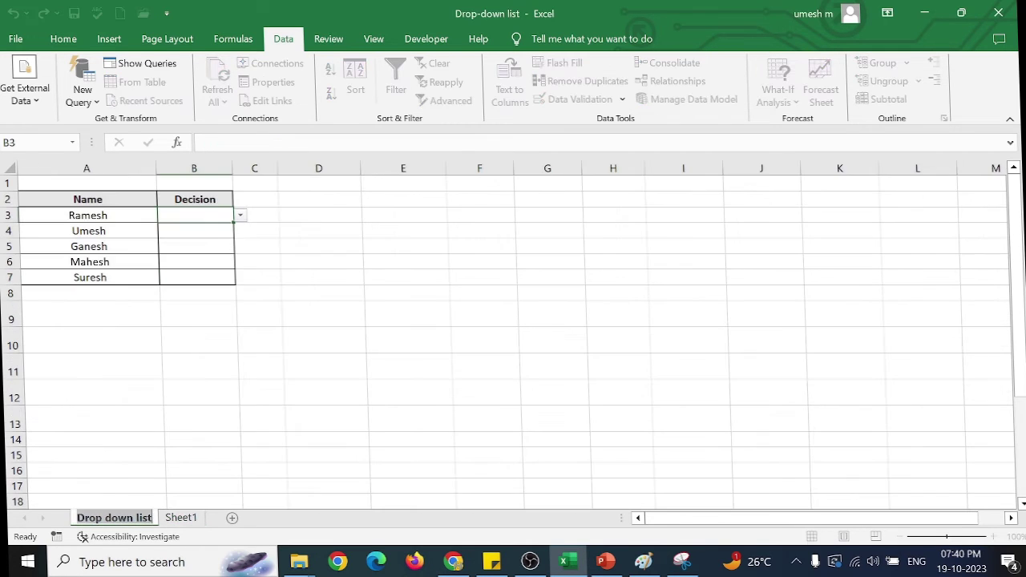
left_click(239, 216)
left_click(243, 216)
left_click(242, 216)
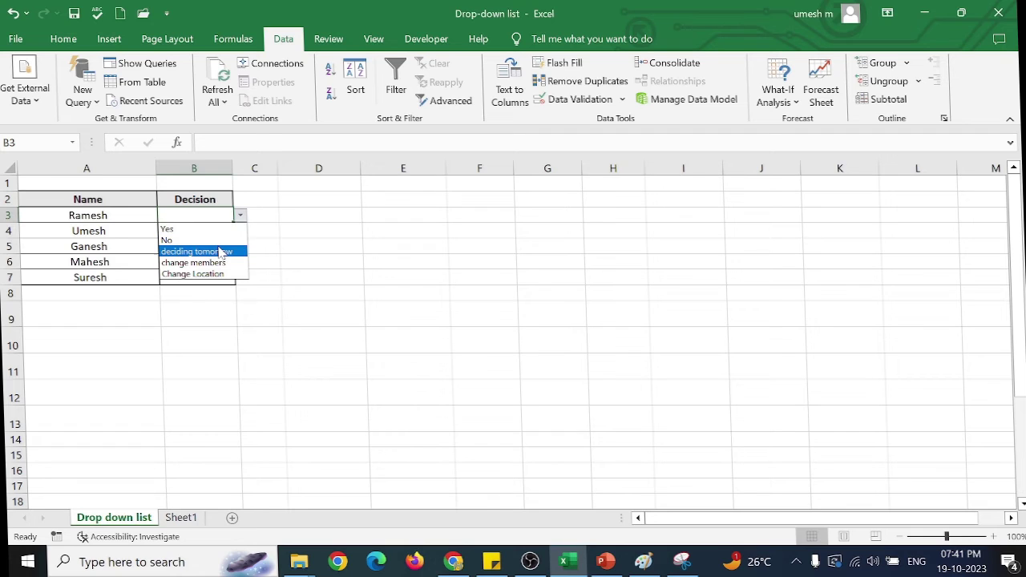
left_click(342, 308)
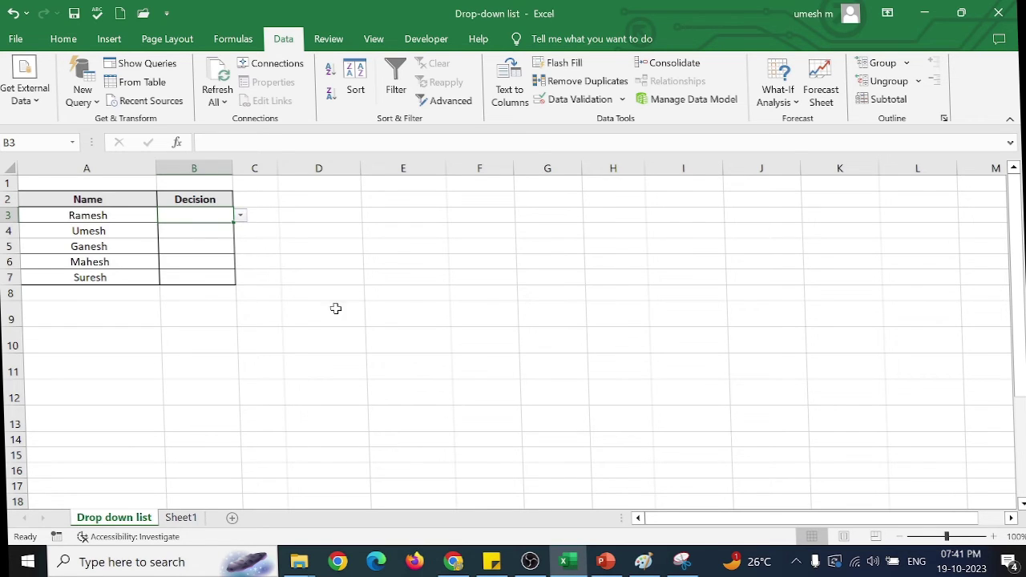
- Select the Decision cells and switch between Sheet1 and the Drop down list sheet
left_click_drag(204, 211, 206, 259)
left_click(206, 281)
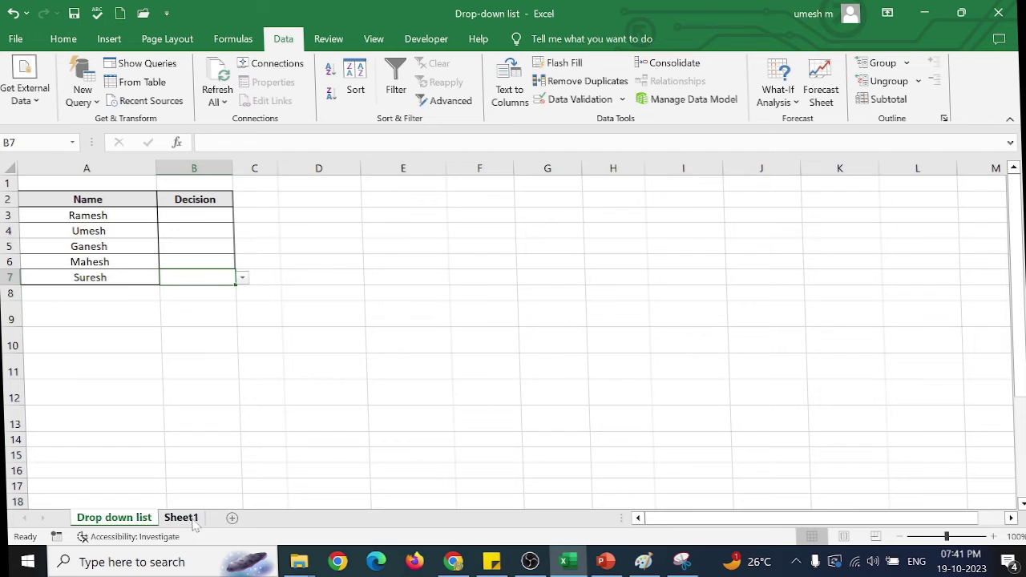
left_click(318, 200)
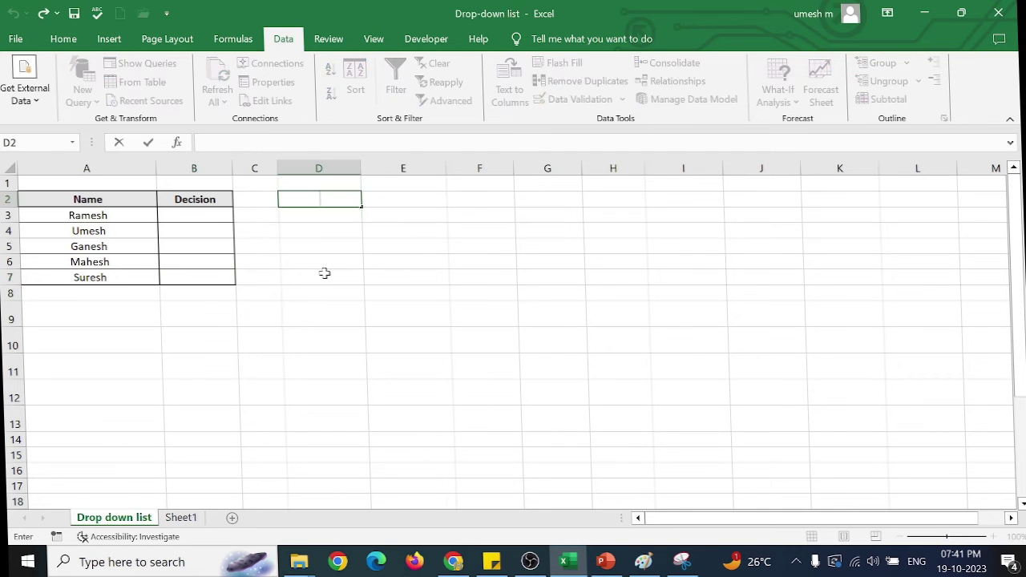
left_click(324, 273)
left_click(181, 517)
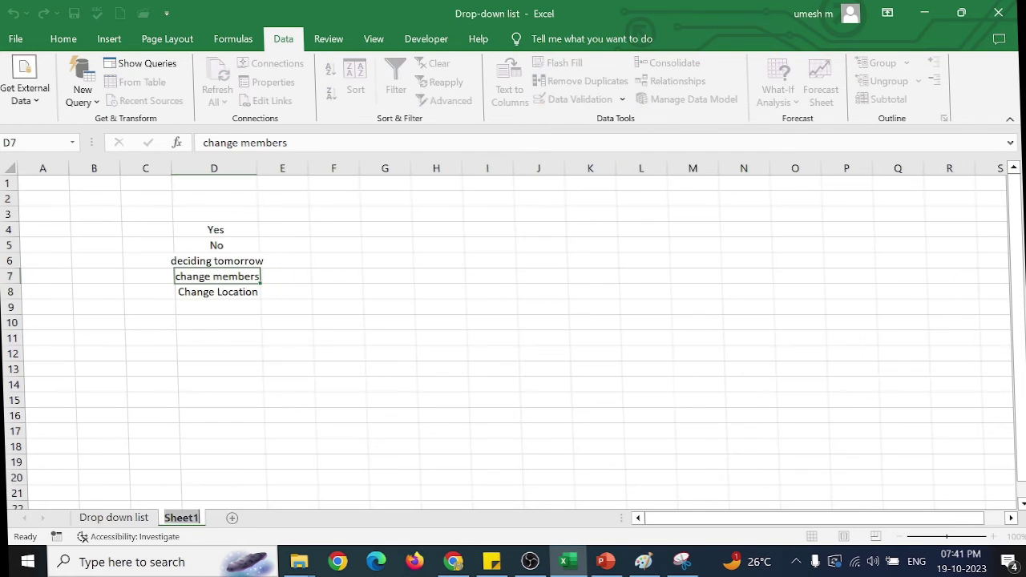
left_click(145, 522)
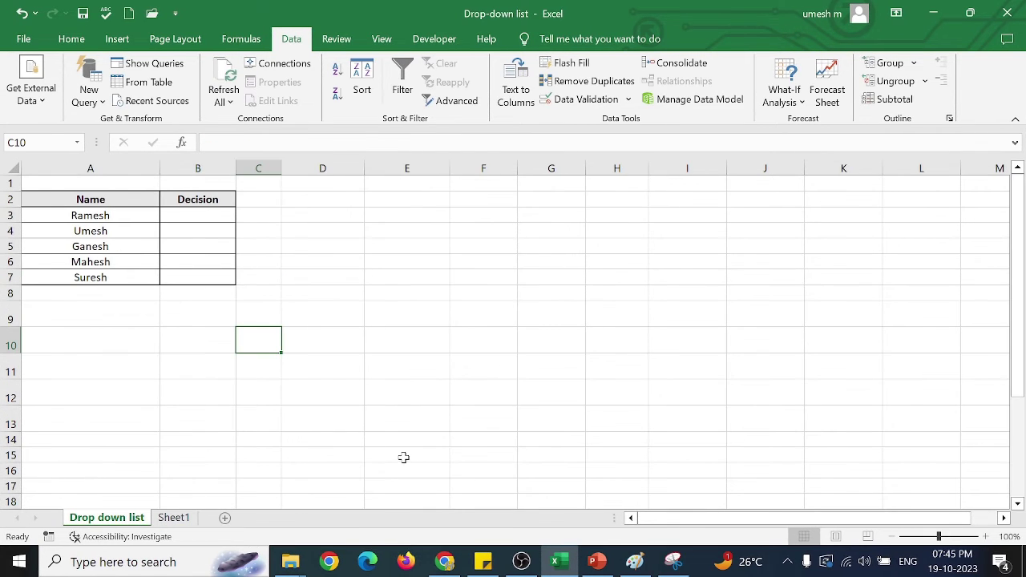
- Select Sheet1's five decision options in D4:D8, glancing back at the Drop down list sheet
left_click(189, 518)
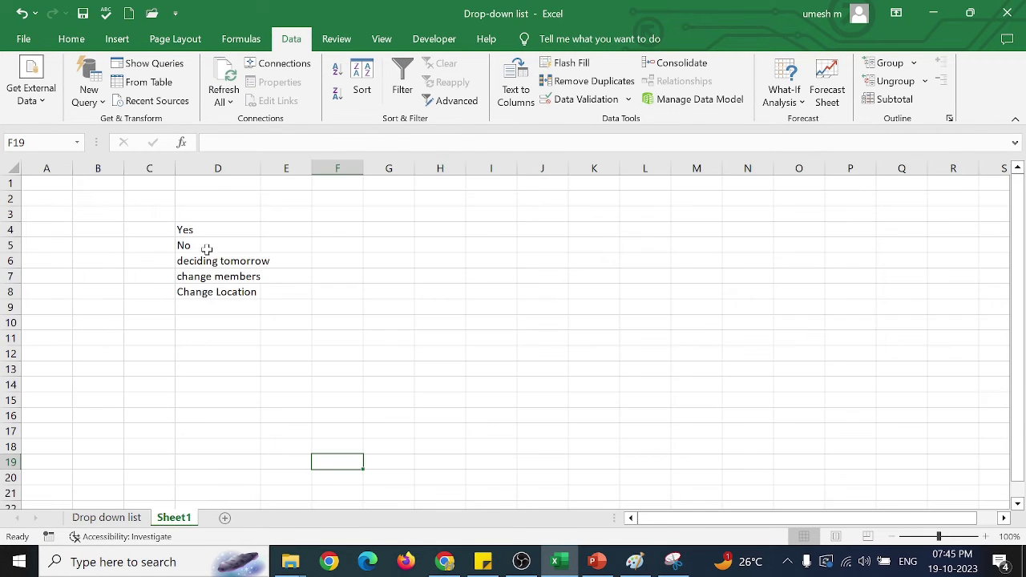
left_click_drag(206, 224, 232, 292)
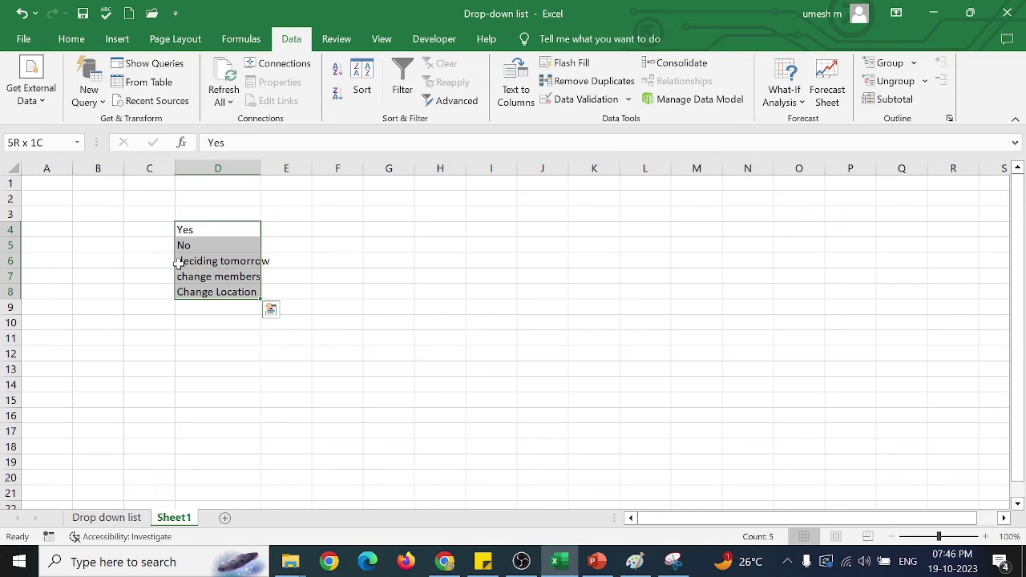
left_click(113, 517)
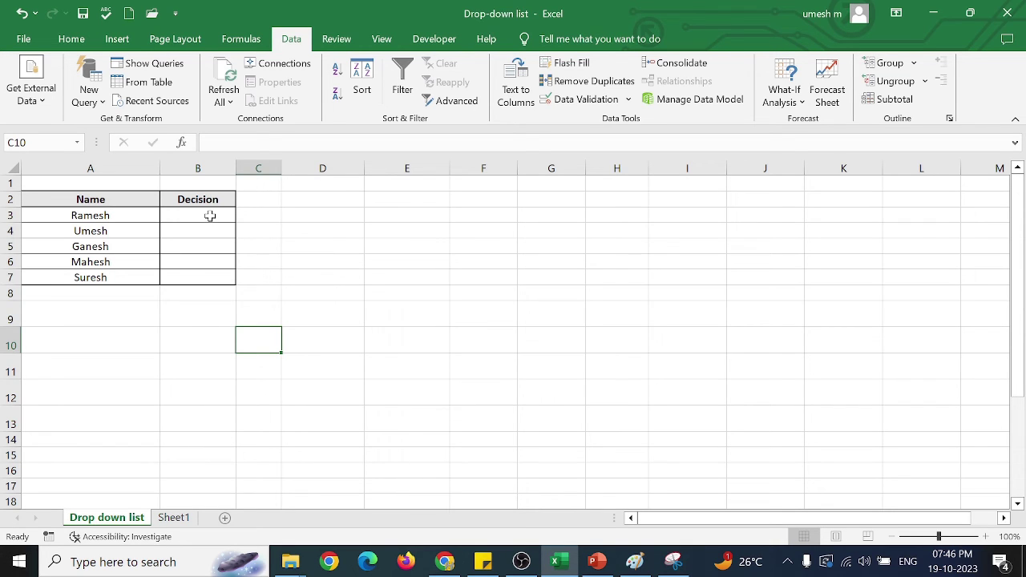
left_click(186, 517)
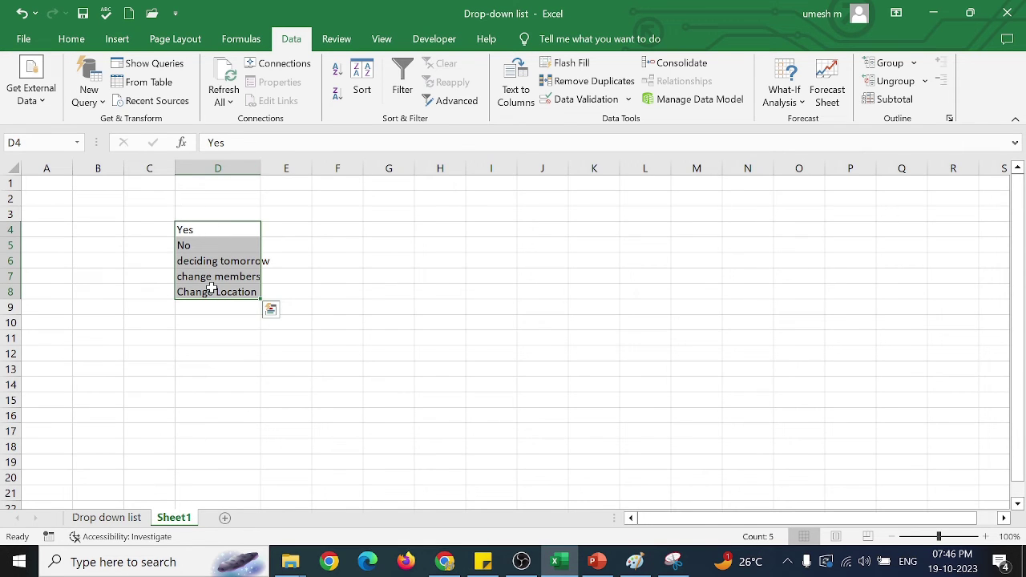
- Name Sheet1's D4:D8 range 'Decision' in the Name Box, then reselect it to verify
left_click(16, 143)
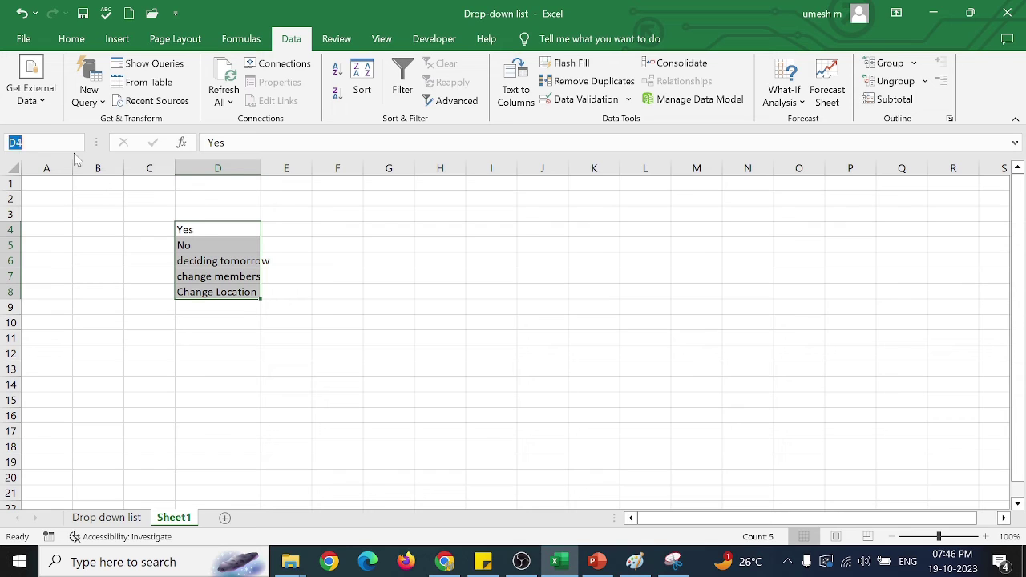
type("Dec")
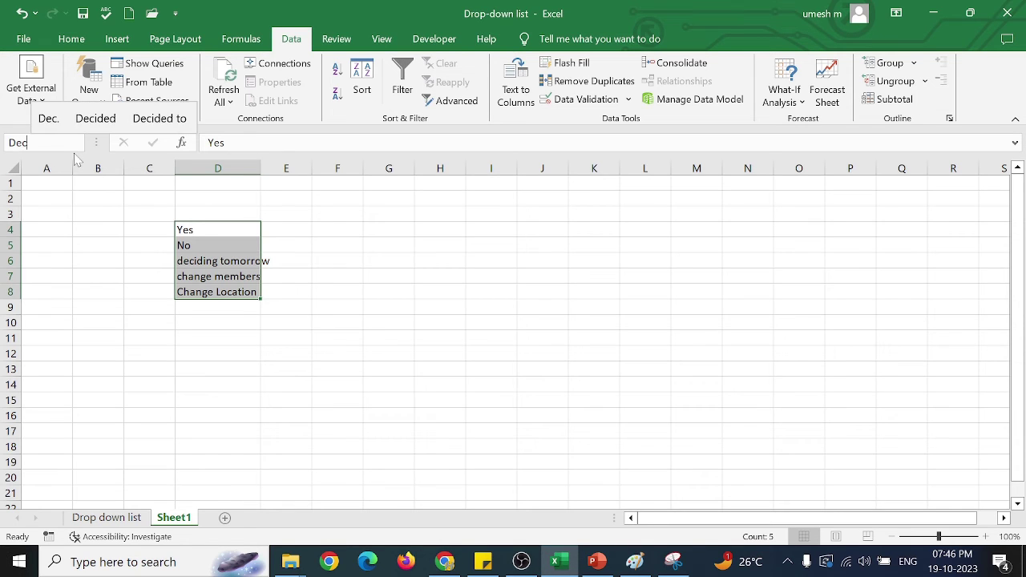
type("ision")
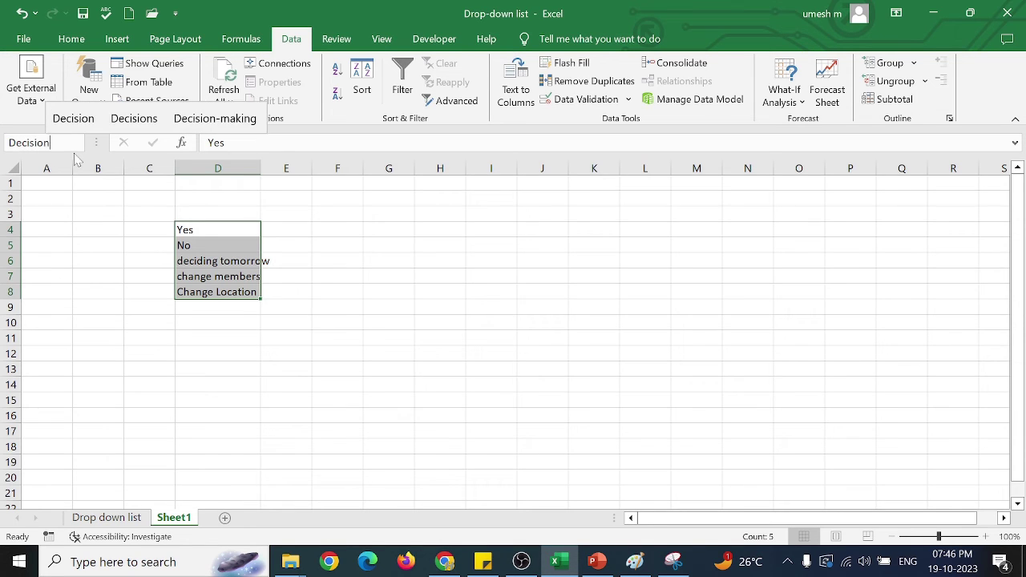
key("Return")
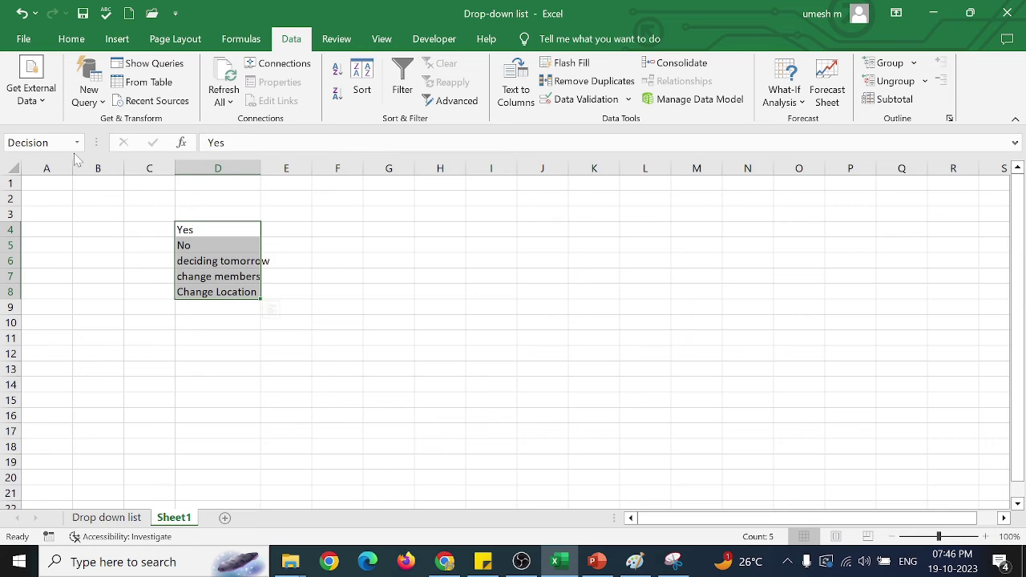
left_click(217, 353)
left_click(199, 230)
left_click(231, 293, "shift")
- Replace the broken #REF! list source of B3:B7 with the named range =Decision
left_click(132, 517)
left_click_drag(214, 215, 222, 277)
left_click(581, 99)
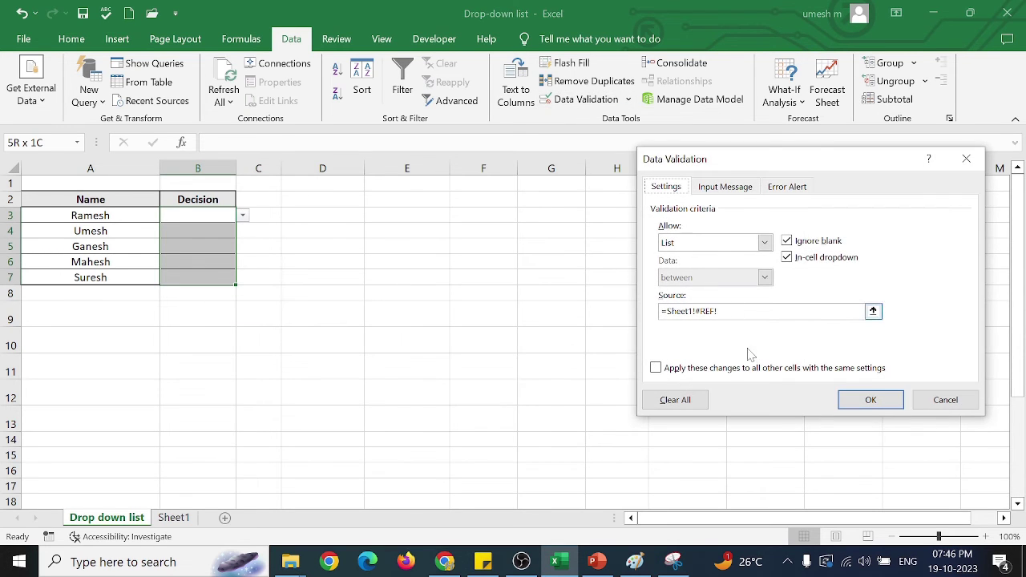
left_click(781, 311)
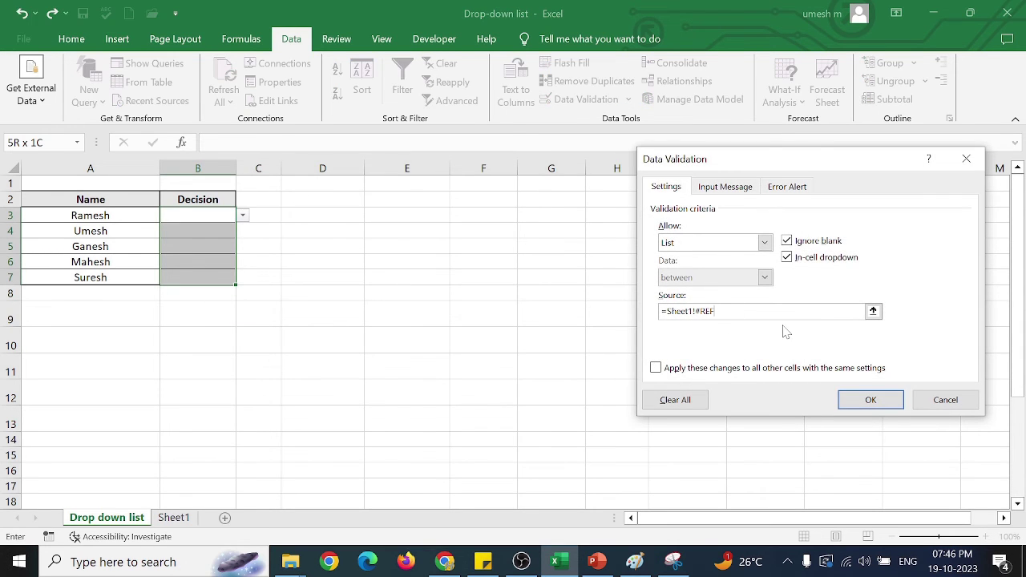
key("ctrl+a")
type("=Sh")
key("F3")
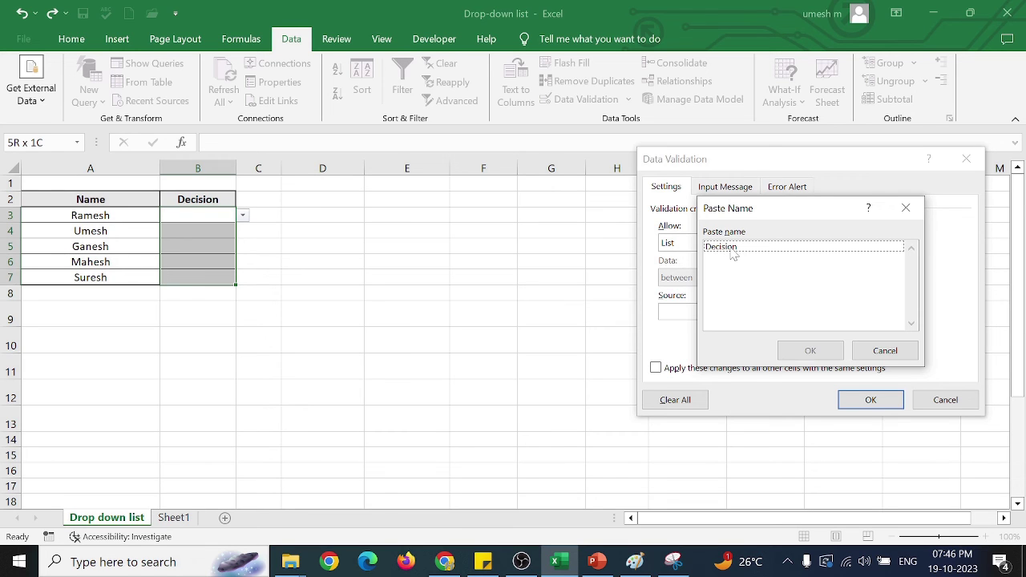
double_click(732, 253)
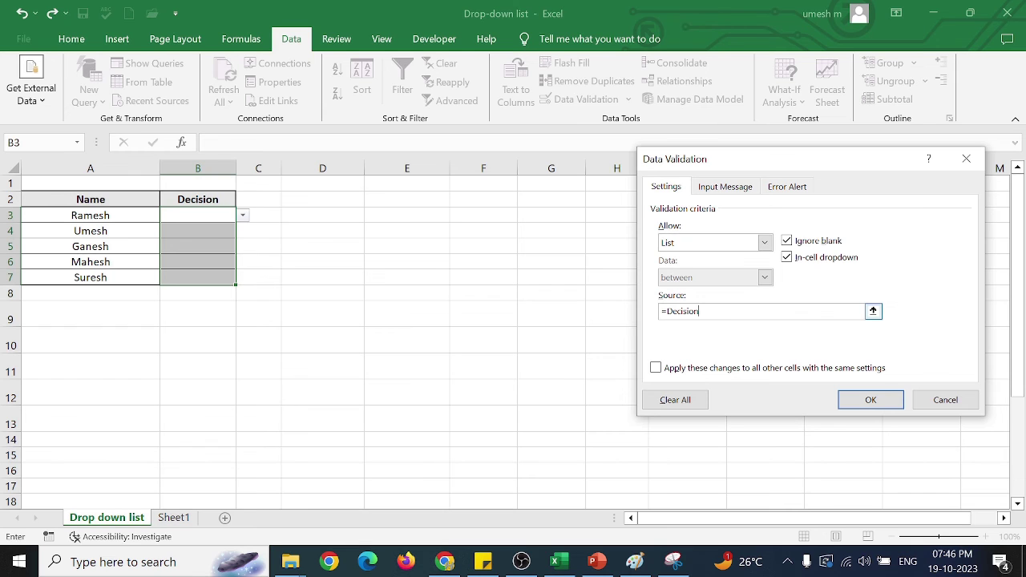
left_click(848, 400)
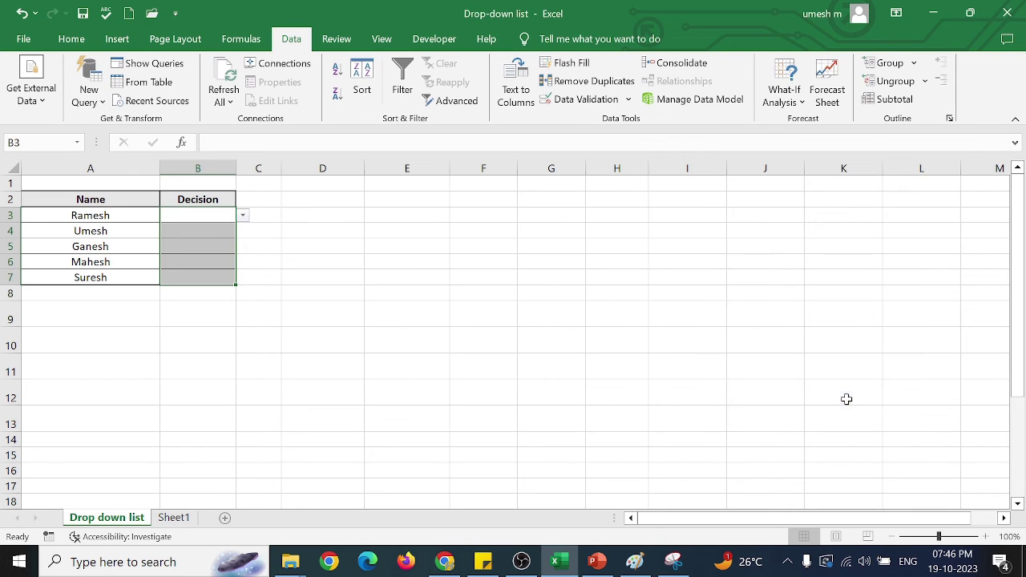
- Pick No for B3 and deciding tomorrow for B4 from their drop-downs
left_click(408, 365)
left_click(228, 218)
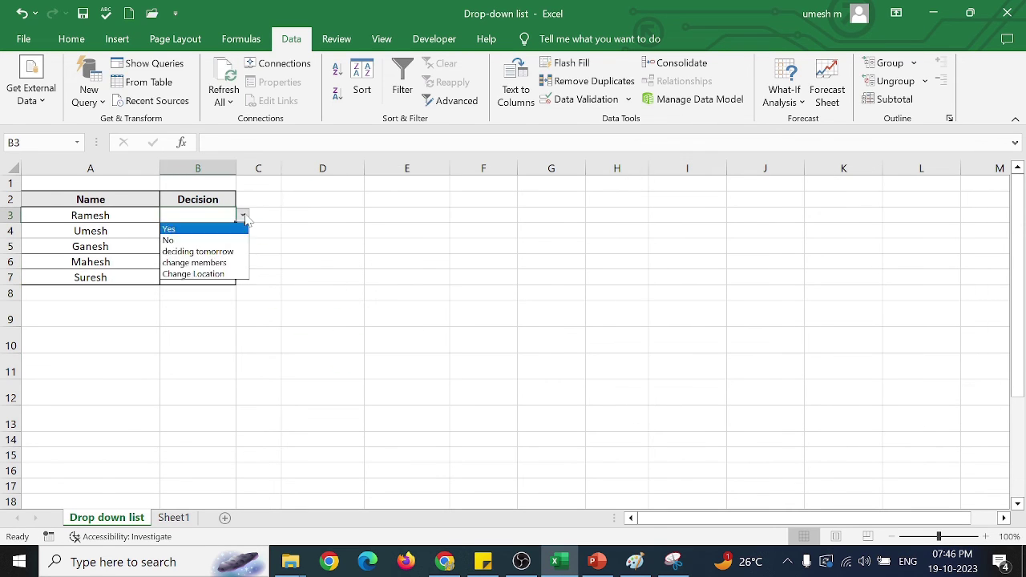
left_click(200, 240)
left_click(205, 233)
left_click(242, 230)
left_click(217, 266)
left_click(339, 368)
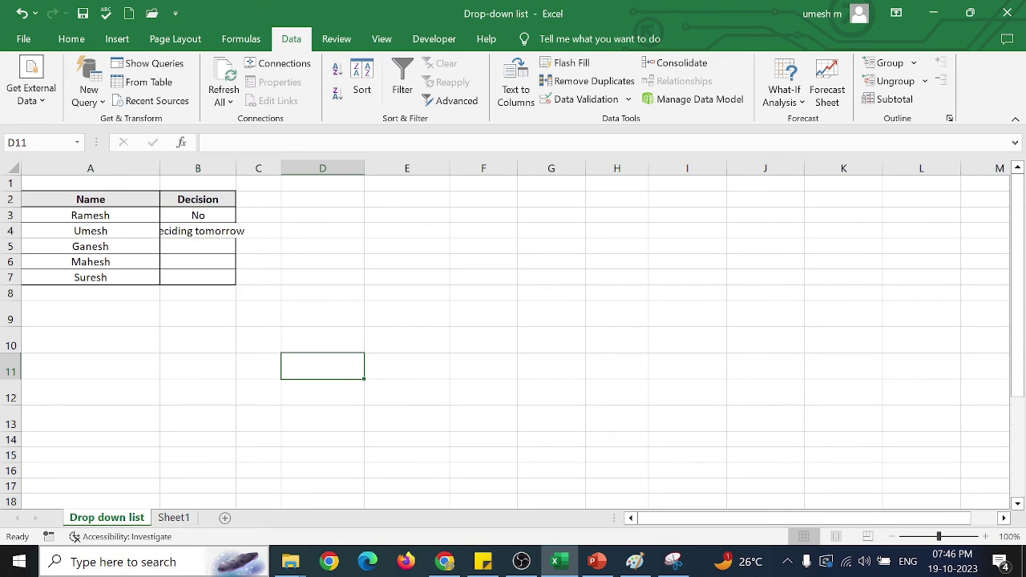
- Insert a new row 6 on Sheet1 and enter 'coming' in D6
left_click(174, 517)
left_click(13, 260)
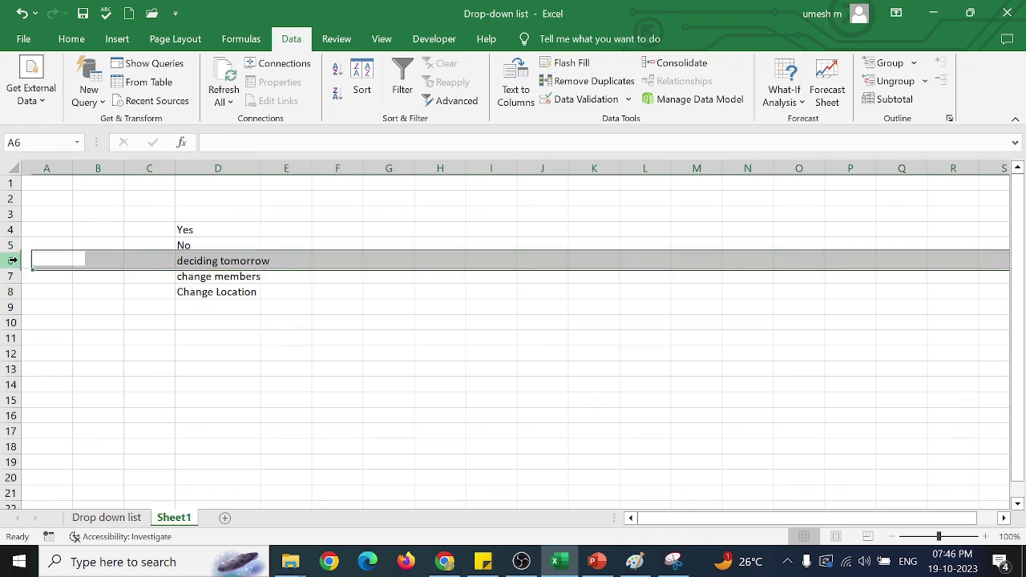
right_click(13, 260)
left_click(87, 396)
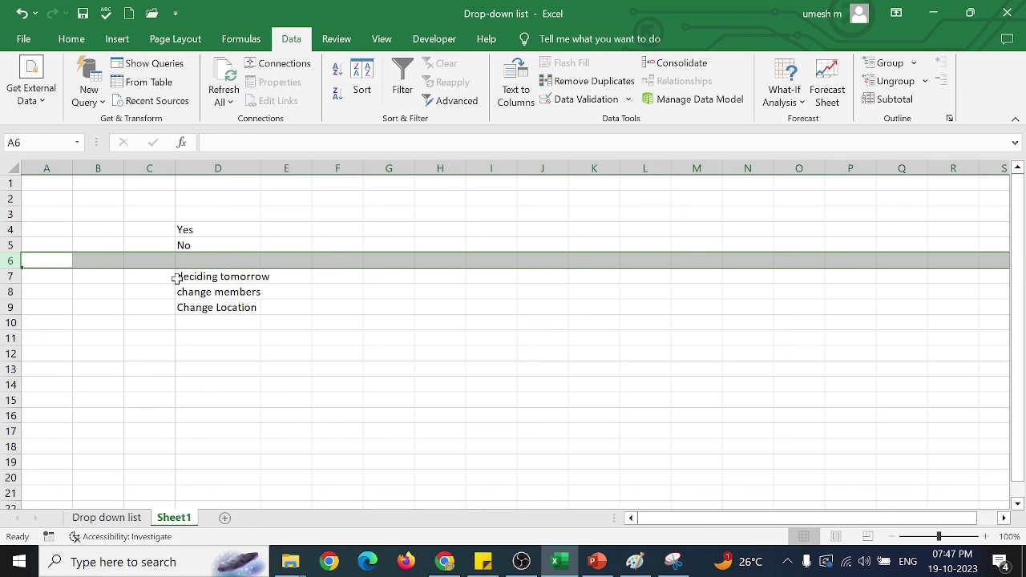
left_click(229, 265)
type("hi")
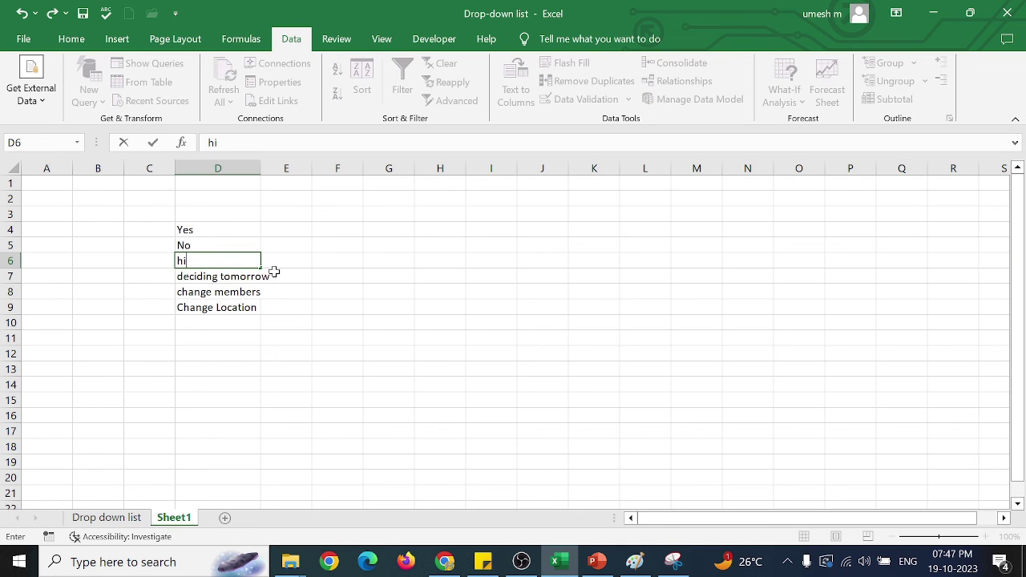
type("oming")
key("Return")
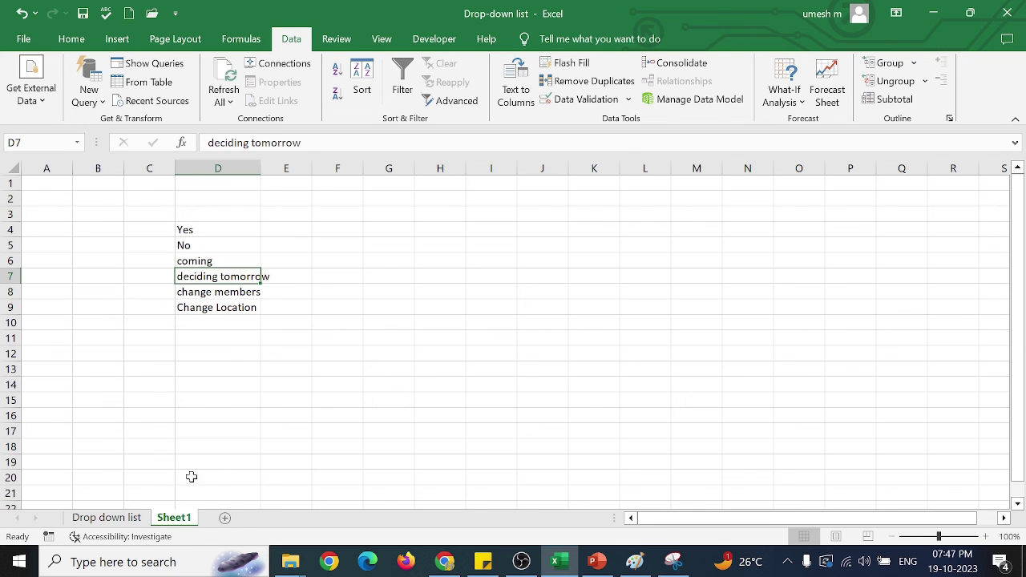
- Pick coming for B5 from its Decision drop-down
left_click(128, 516)
left_click(248, 275)
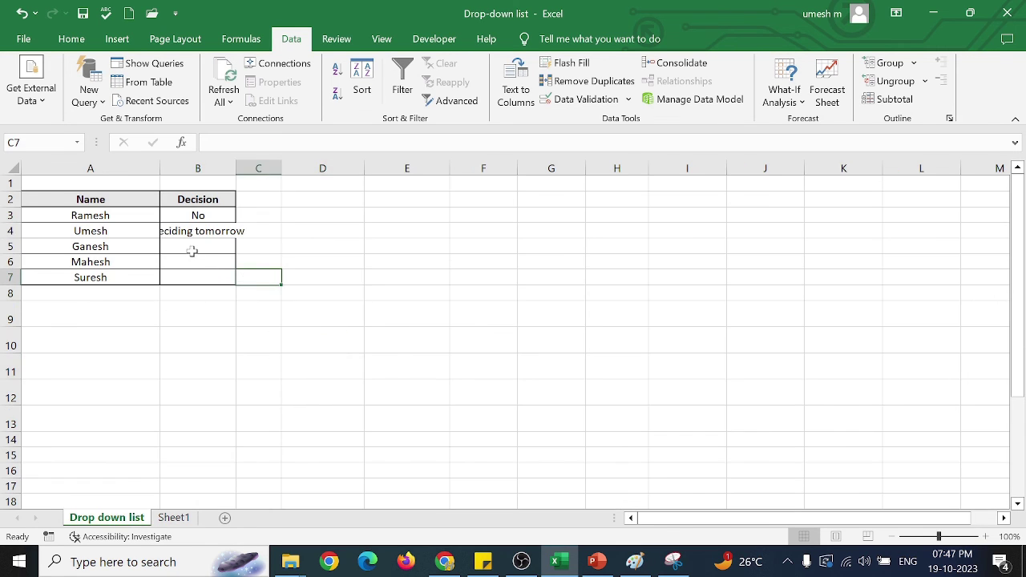
left_click(196, 247)
left_click(242, 246)
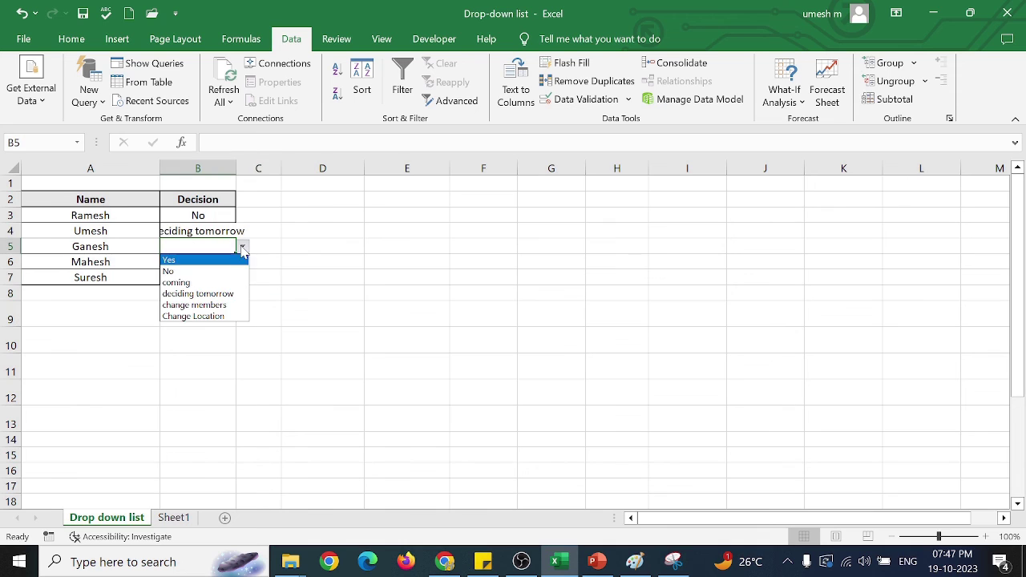
left_click(193, 282)
left_click(259, 323)
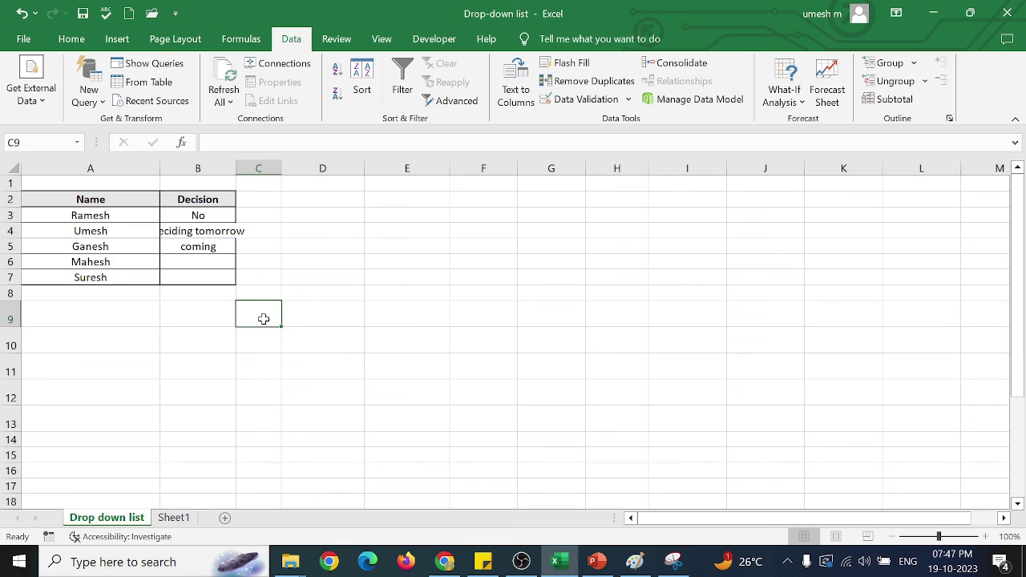
- Review List validation settings for D3 without saving, then select Sheet1's D4:D9 showing the Decision name
left_click(321, 216)
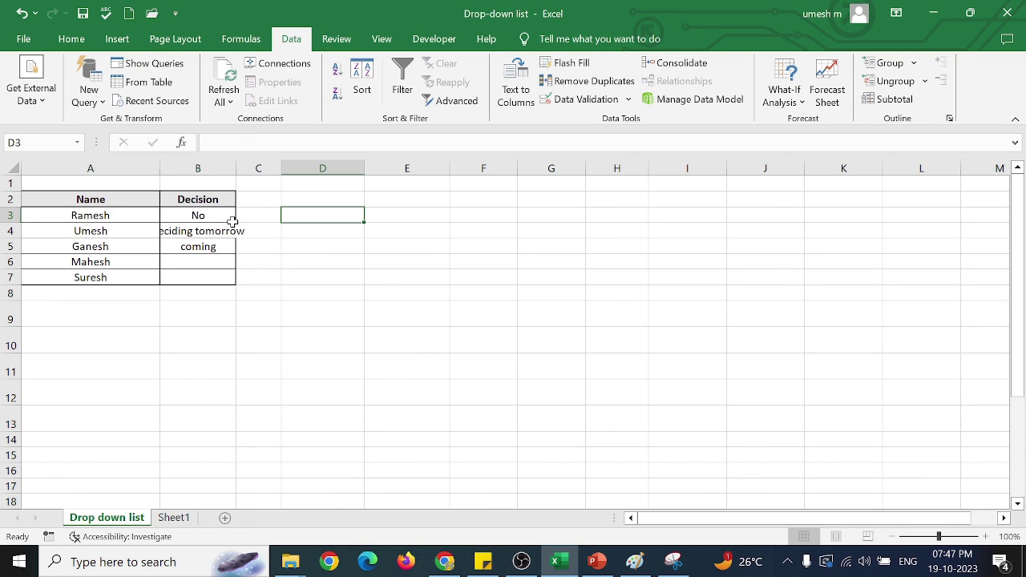
left_click(573, 98)
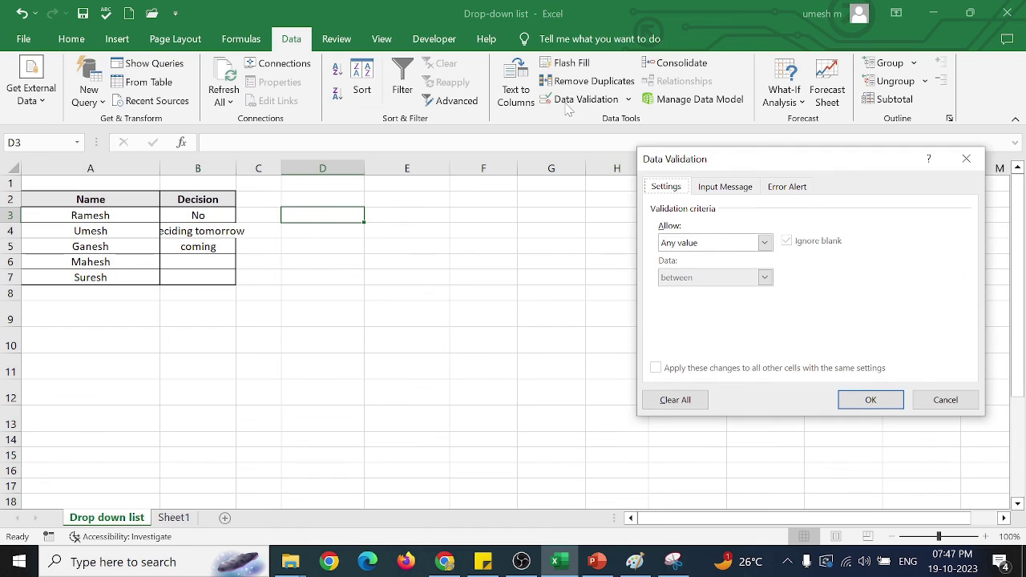
left_click(677, 242)
left_click(681, 244)
left_click(691, 293)
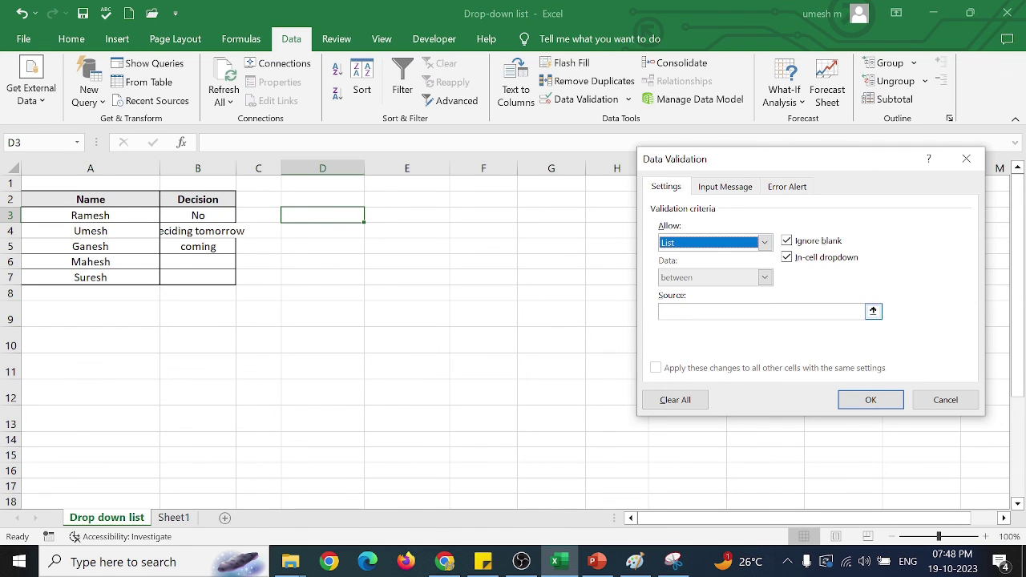
left_click(662, 311)
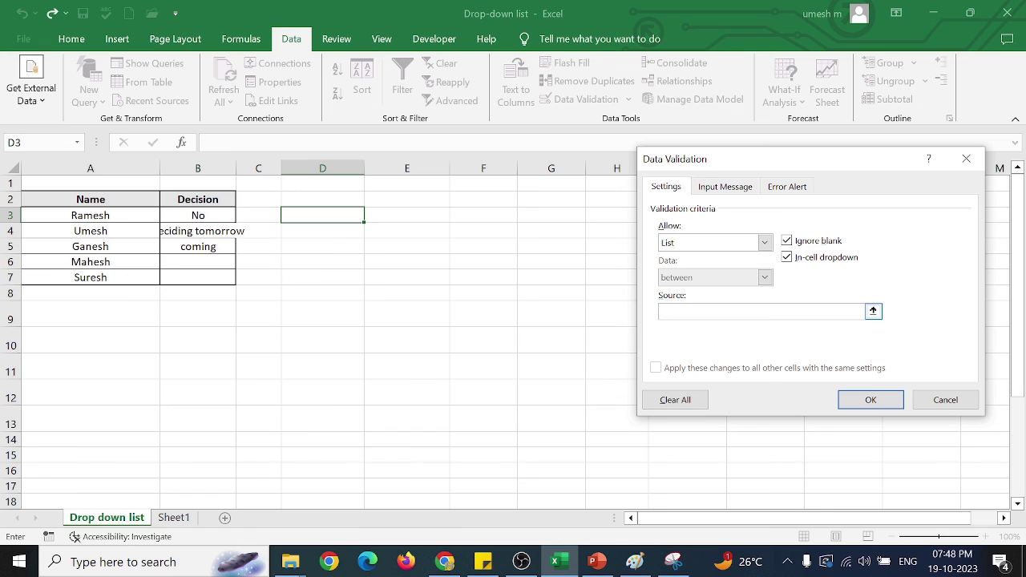
left_click(943, 401)
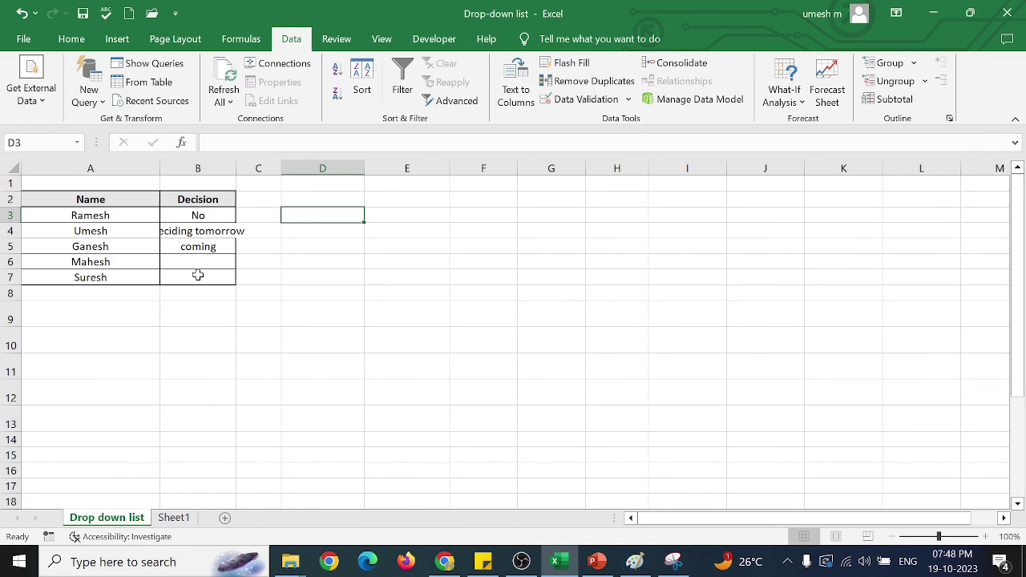
left_click(187, 519)
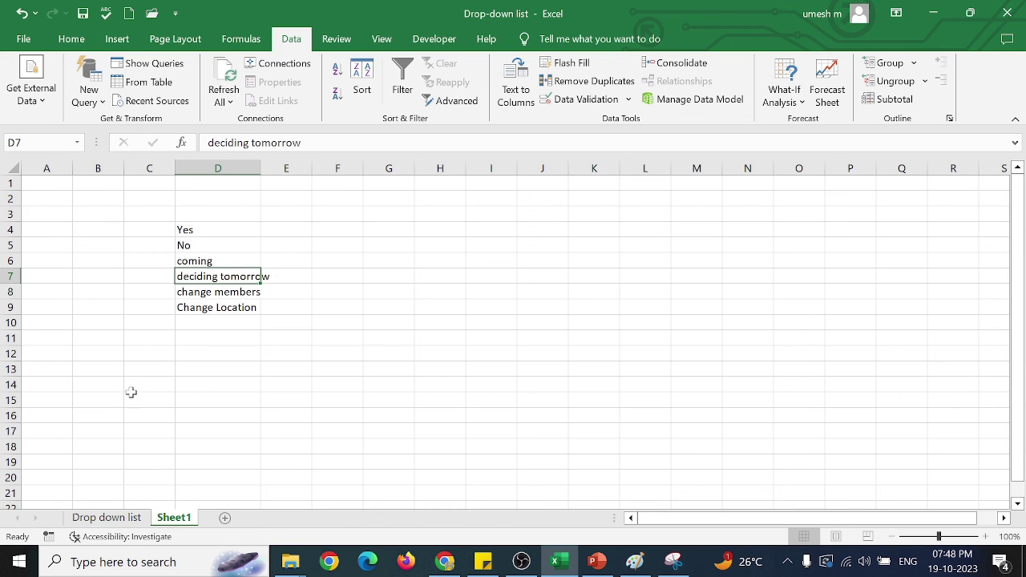
left_click_drag(209, 231, 229, 312)
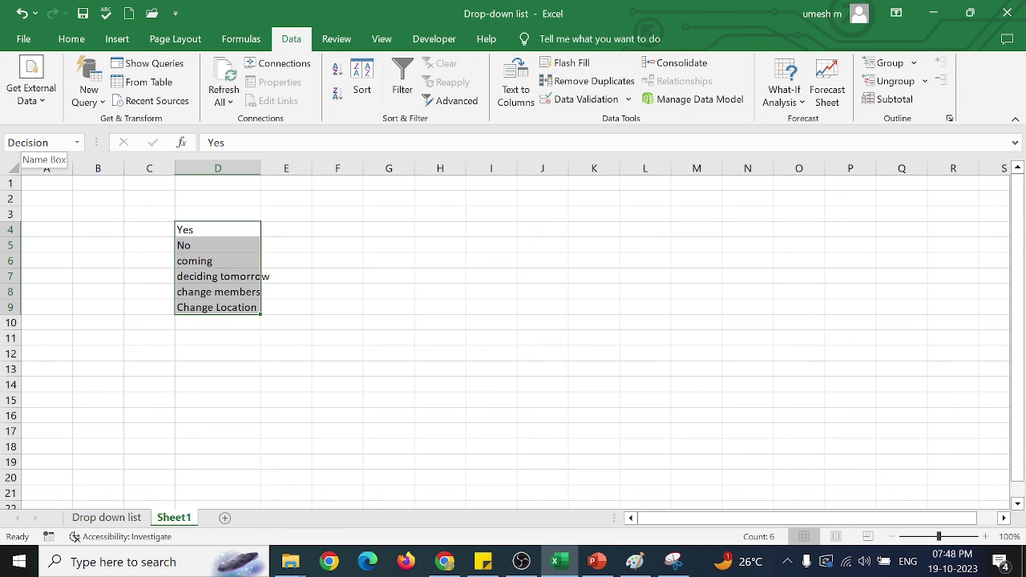